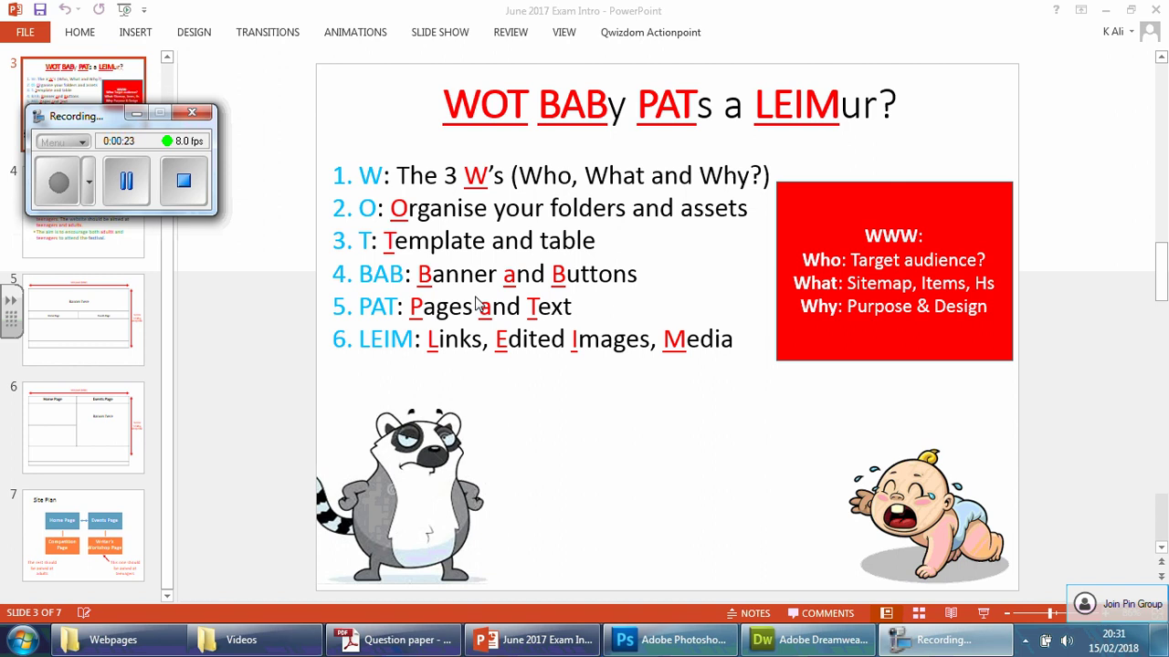
Switch to Dreamweaver, preview Template.html full screen in the web browser and pause the audio clip in the banner.
{"action": "left_click", "coordinate": [1105, 10]}
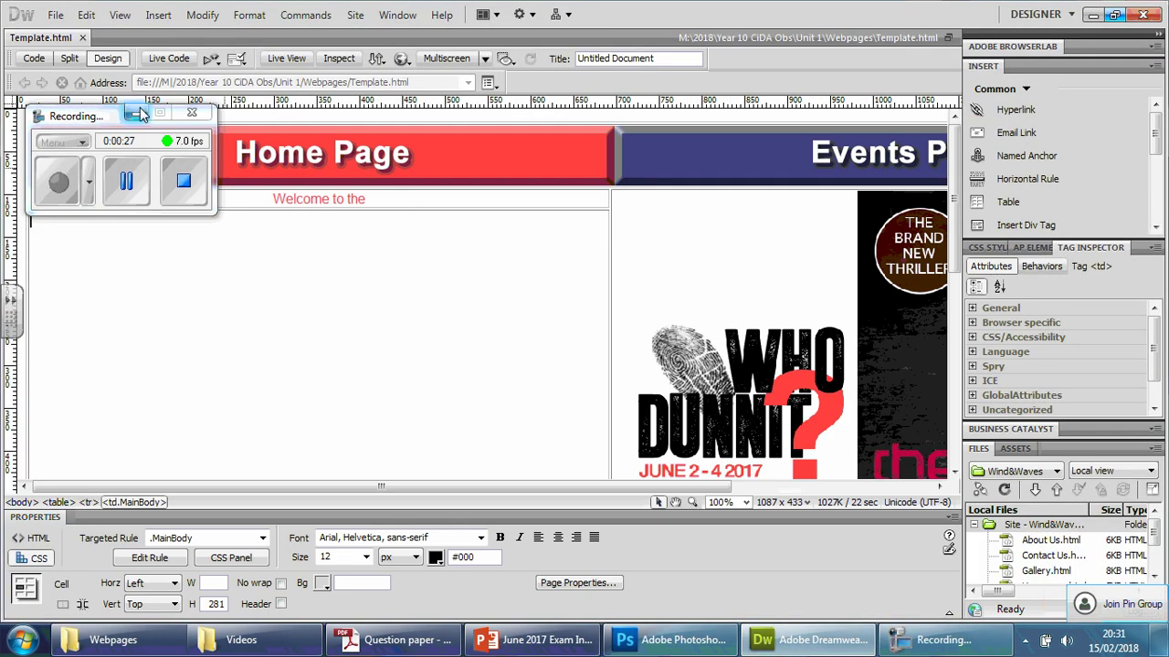
{"action": "left_click", "coordinate": [136, 113]}
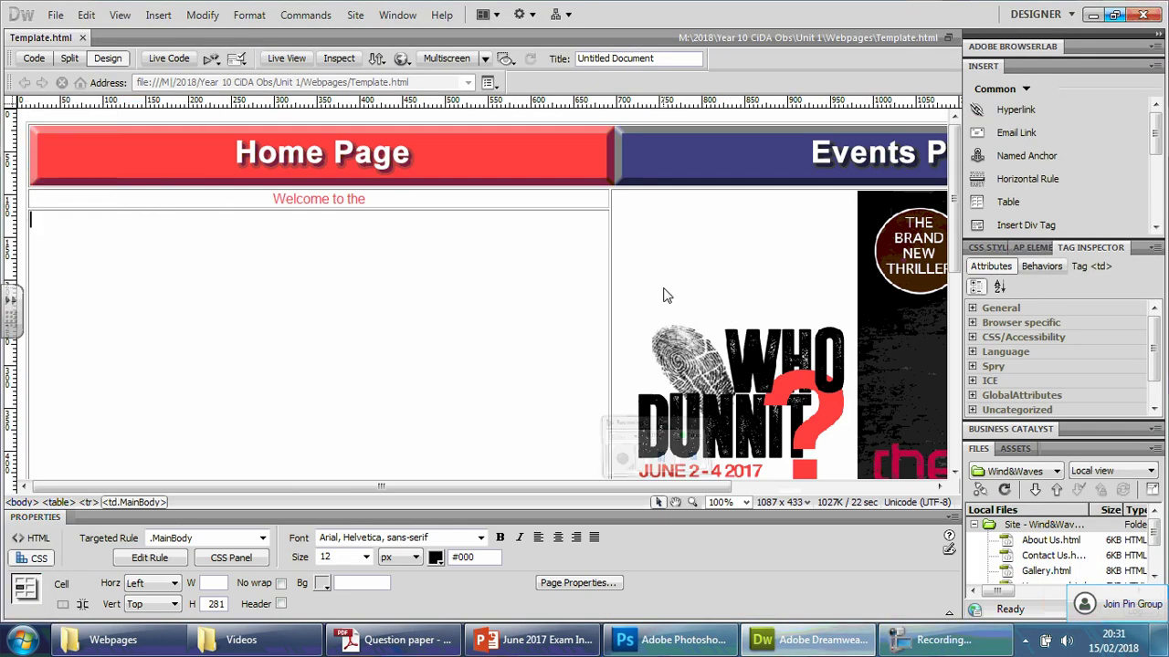
{"action": "left_click", "coordinate": [402, 59]}
{"action": "left_click", "coordinate": [442, 100]}
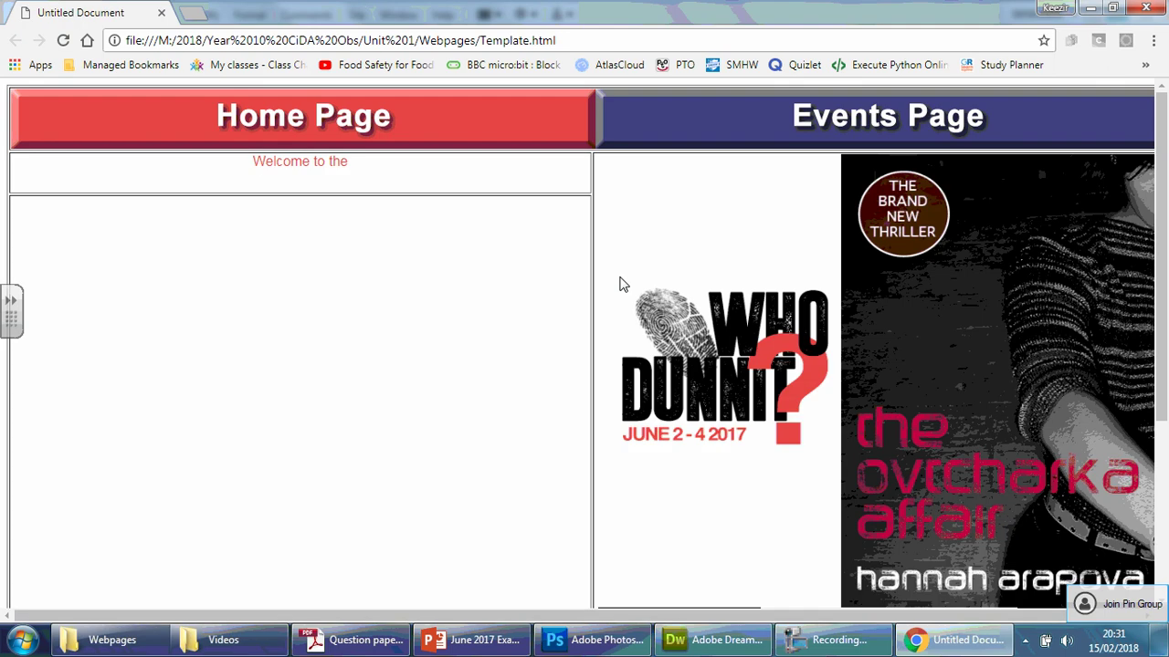
{"action": "key", "text": "F11"}
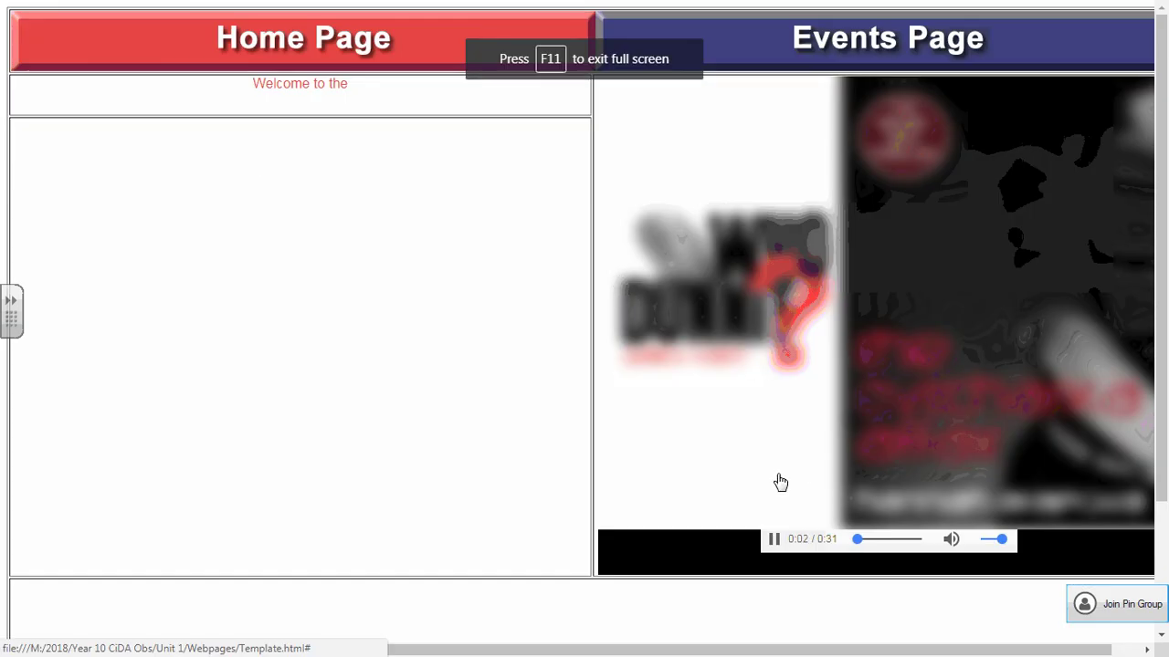
{"action": "left_click", "coordinate": [775, 542]}
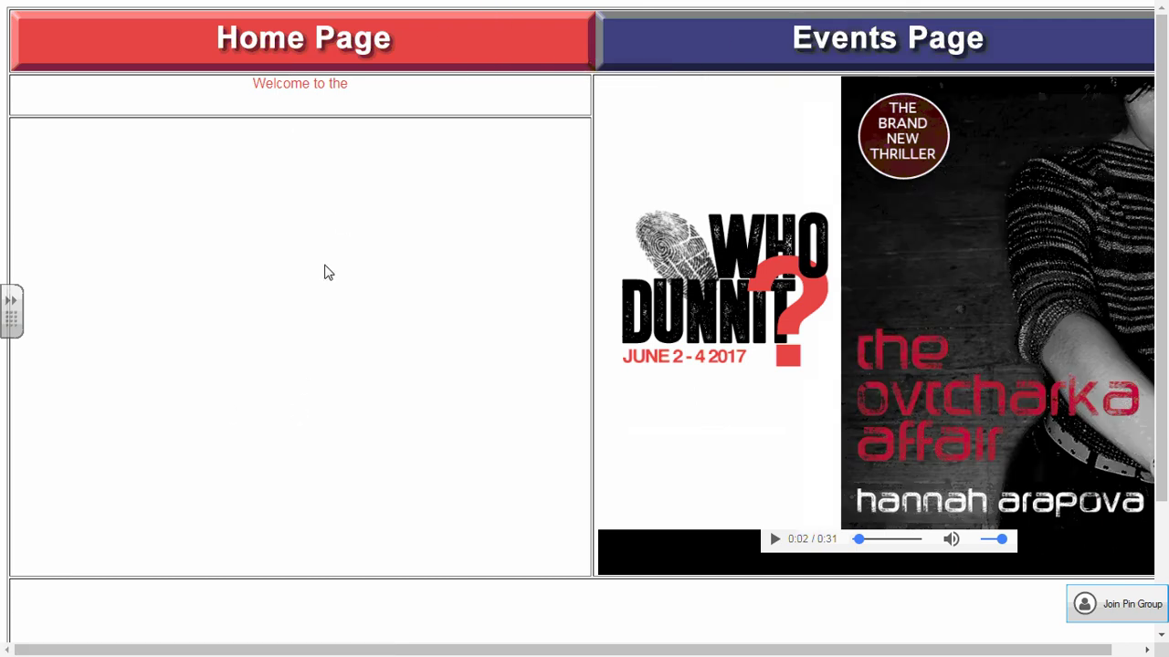
Examine the previewed template from the navigation buttons and banner down to the footer's social media links, then return to Dreamweaver.
{"action": "scroll", "coordinate": [351, 272], "scroll_direction": "down", "scroll_amount": 1}
{"action": "scroll", "coordinate": [328, 201], "scroll_direction": "down", "scroll_amount": 1}
{"action": "scroll", "coordinate": [301, 127], "scroll_direction": "up", "scroll_amount": 2}
{"action": "scroll", "coordinate": [391, 571], "scroll_direction": "down", "scroll_amount": 2}
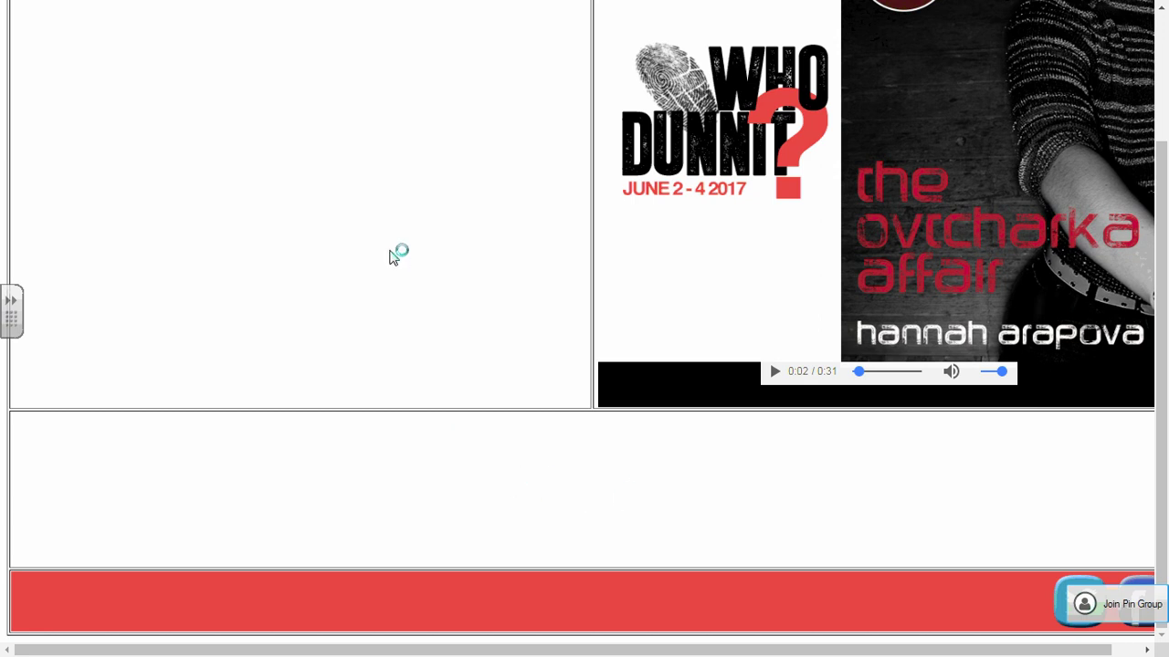
{"action": "scroll", "coordinate": [389, 256], "scroll_direction": "up", "scroll_amount": 2}
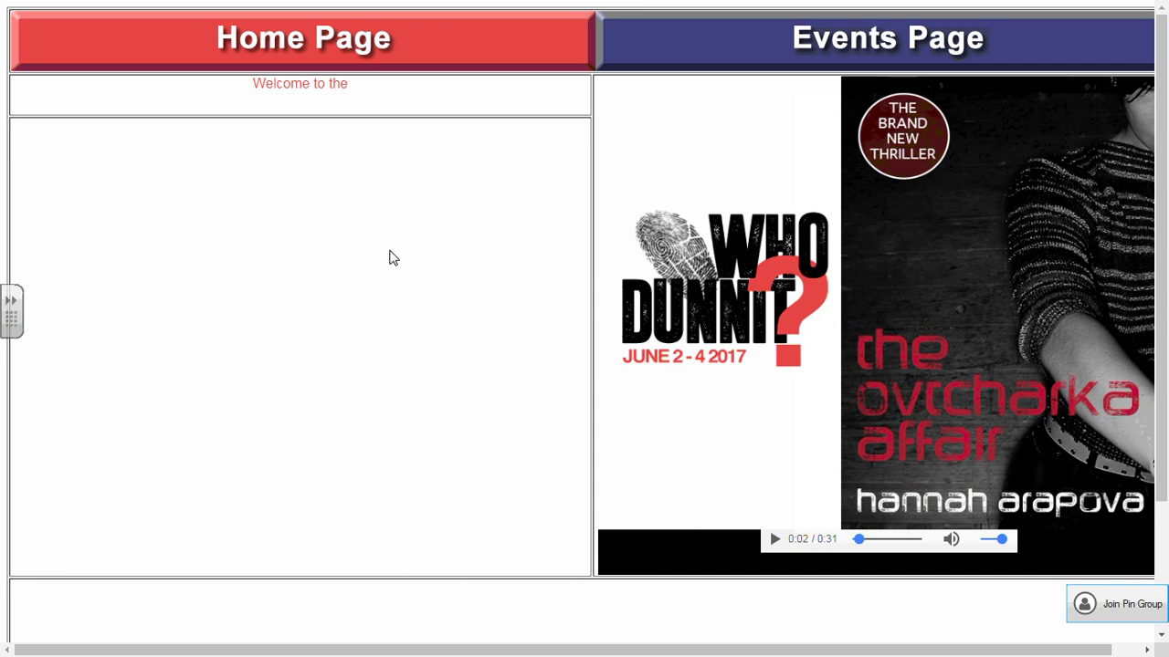
{"action": "scroll", "coordinate": [391, 258], "scroll_direction": "down", "scroll_amount": 2}
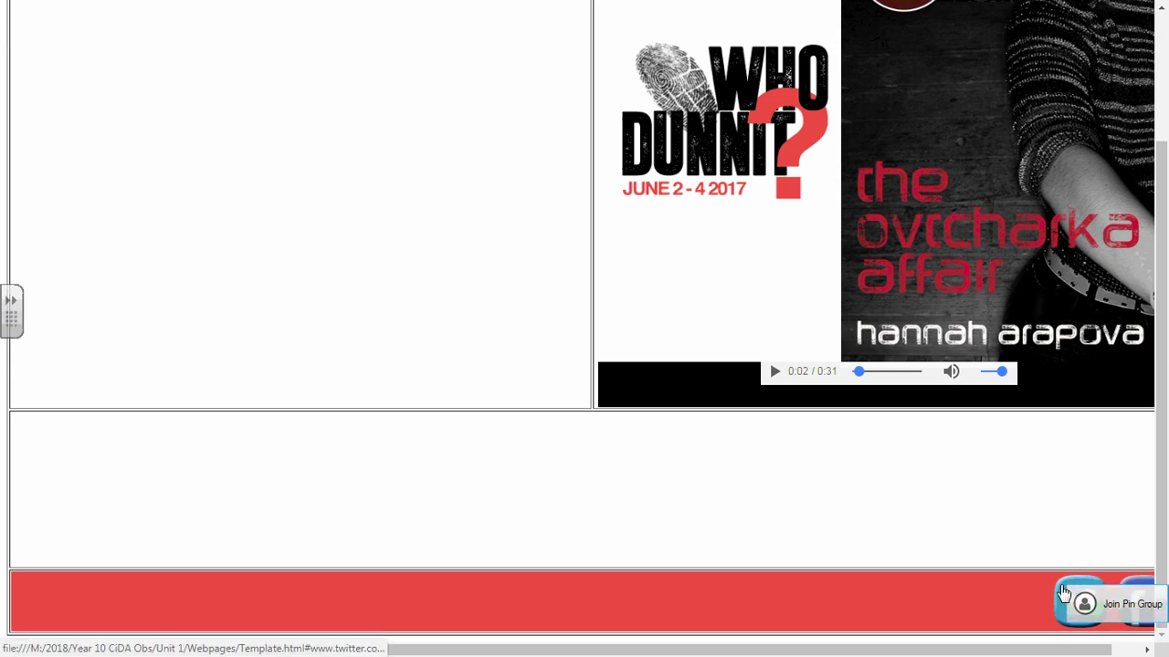
{"action": "scroll", "coordinate": [265, 466], "scroll_direction": "up", "scroll_amount": 3}
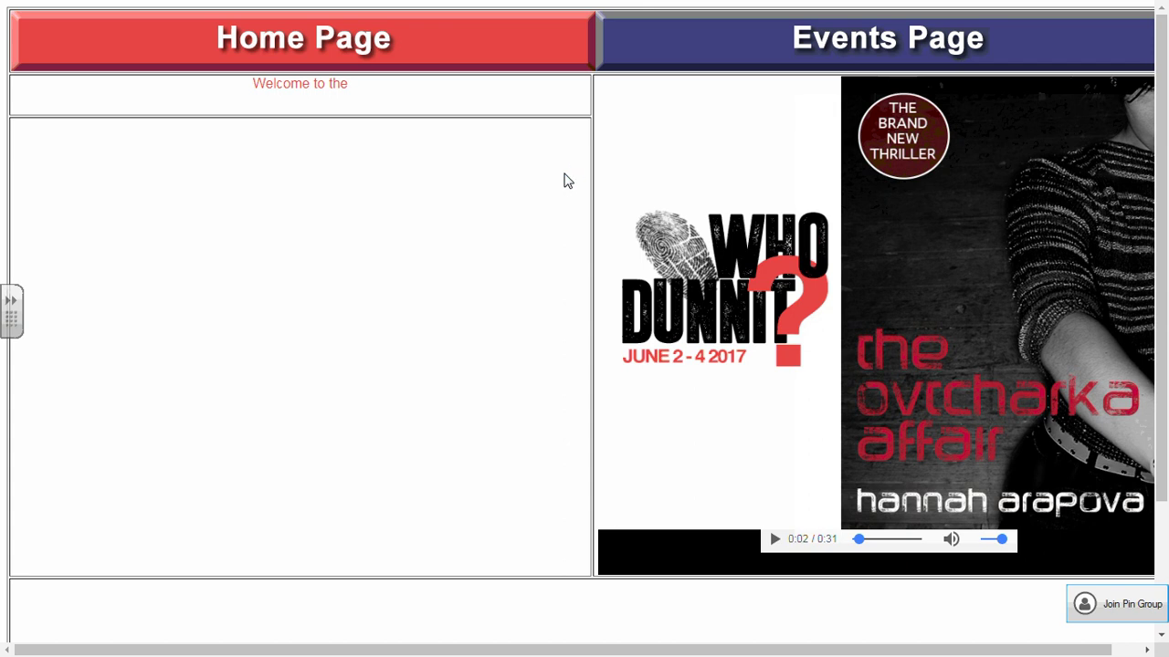
{"action": "key", "text": "F11"}
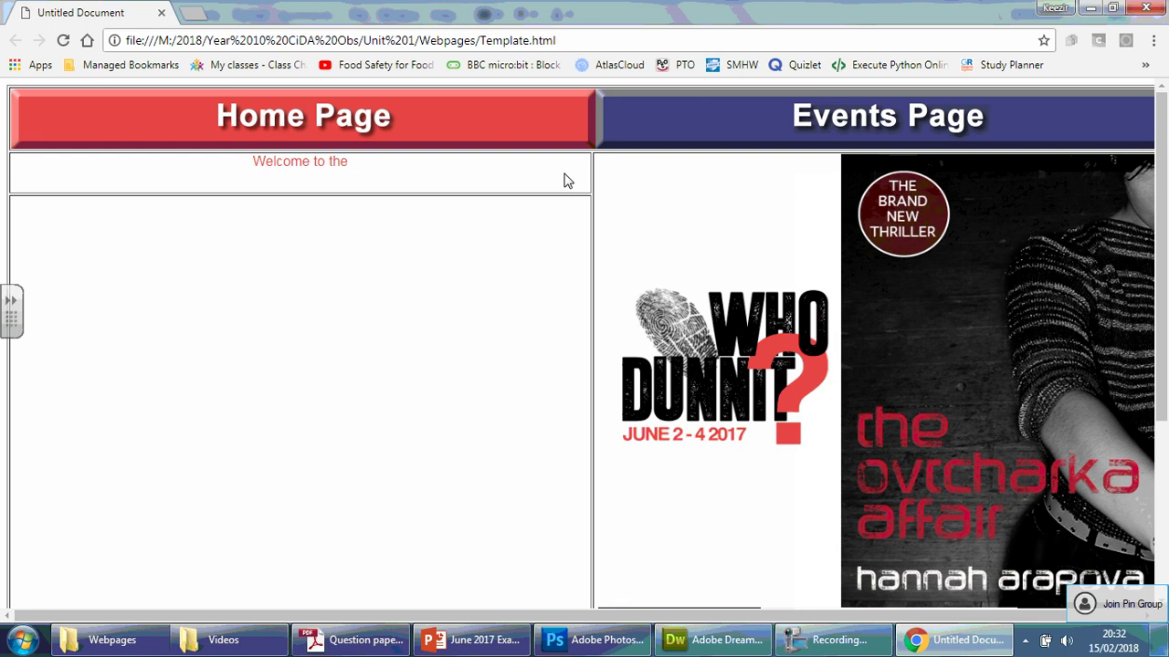
{"action": "left_click", "coordinate": [1091, 11]}
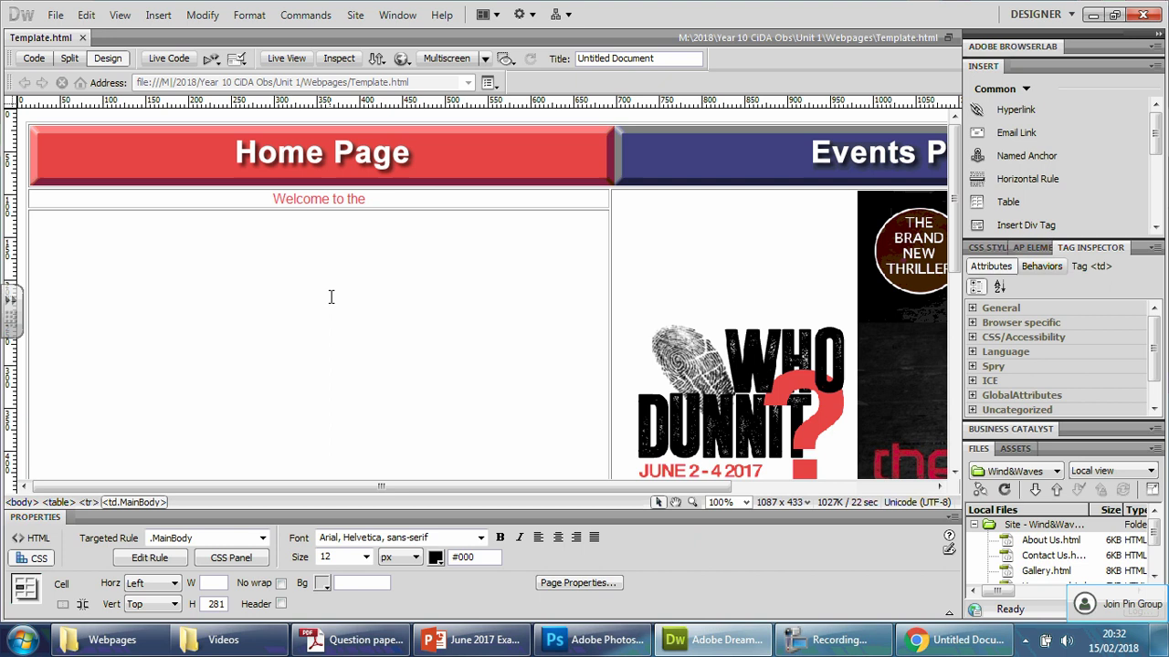
Select the template's whole layout table and set its border to 0.
{"action": "left_click", "coordinate": [32, 215]}
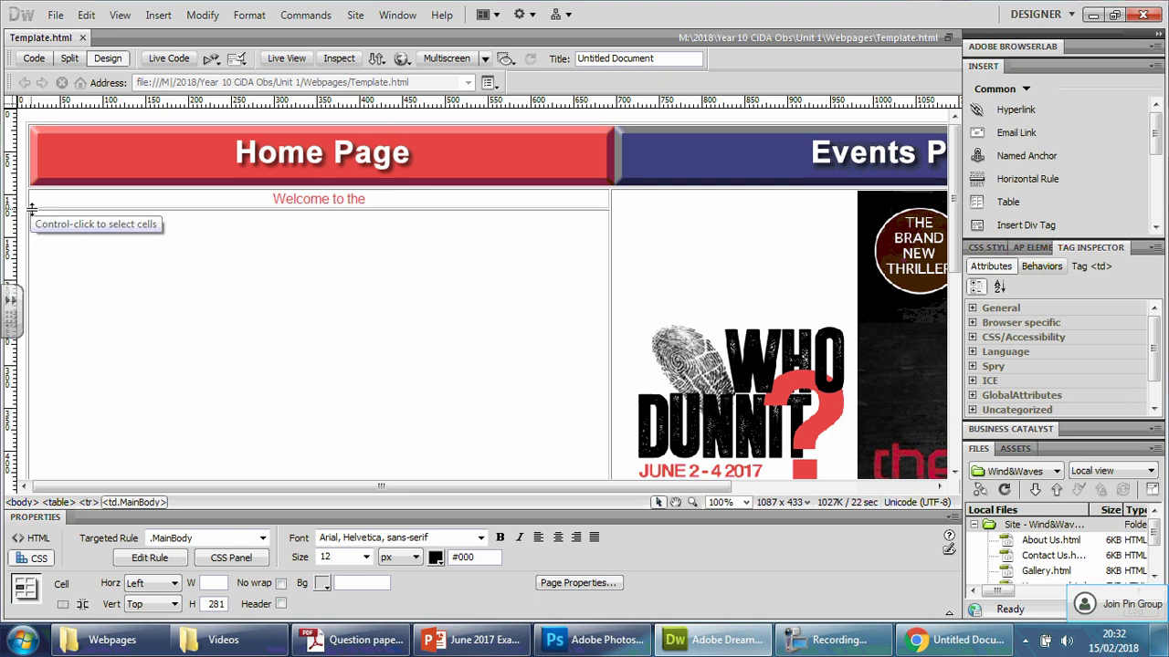
{"action": "left_click", "coordinate": [30, 216]}
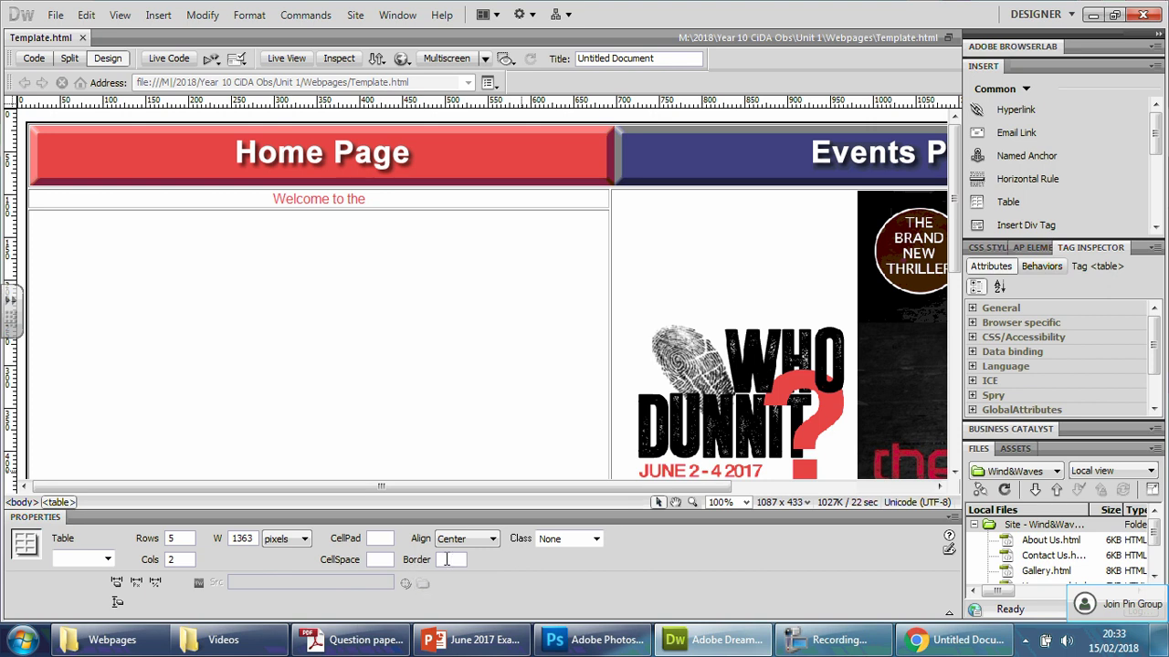
{"action": "key", "text": "Return"}
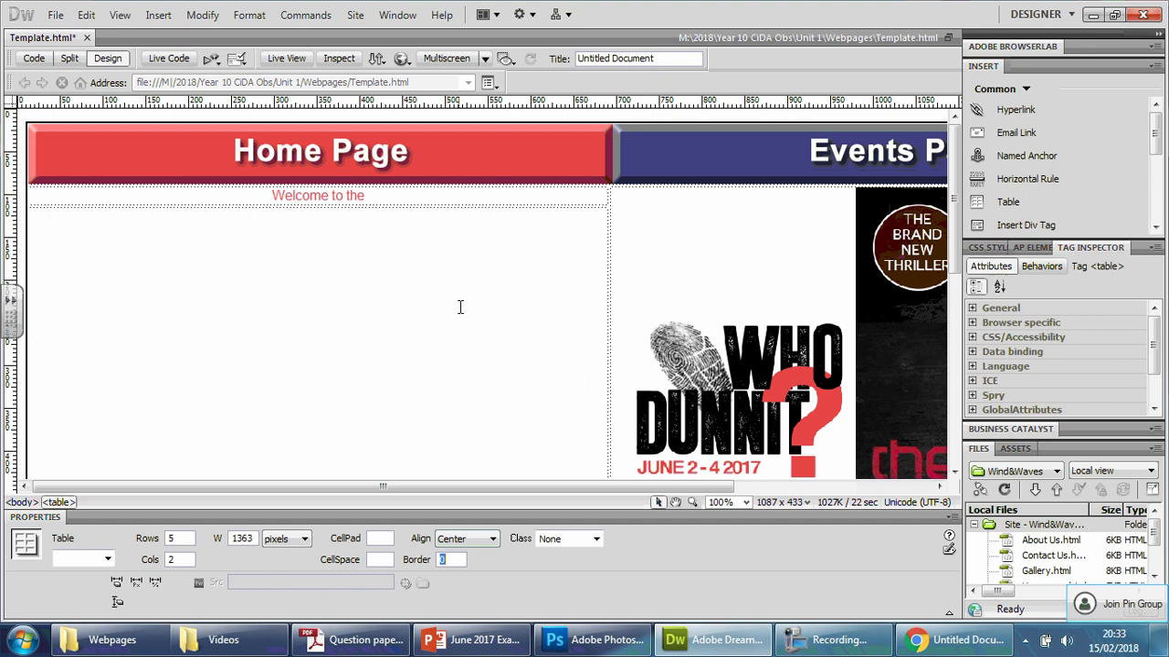
{"action": "left_click", "coordinate": [459, 308]}
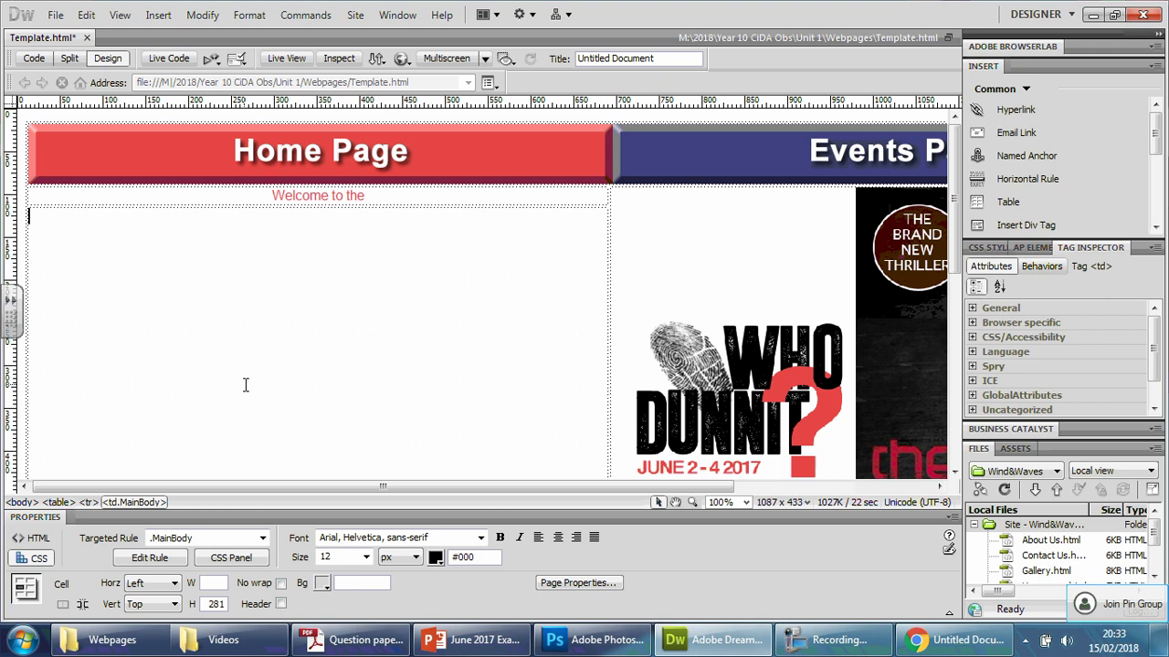
Preview the template full screen in the browser to check the layout without table borders, and close the browser.
{"action": "key", "text": "F12"}
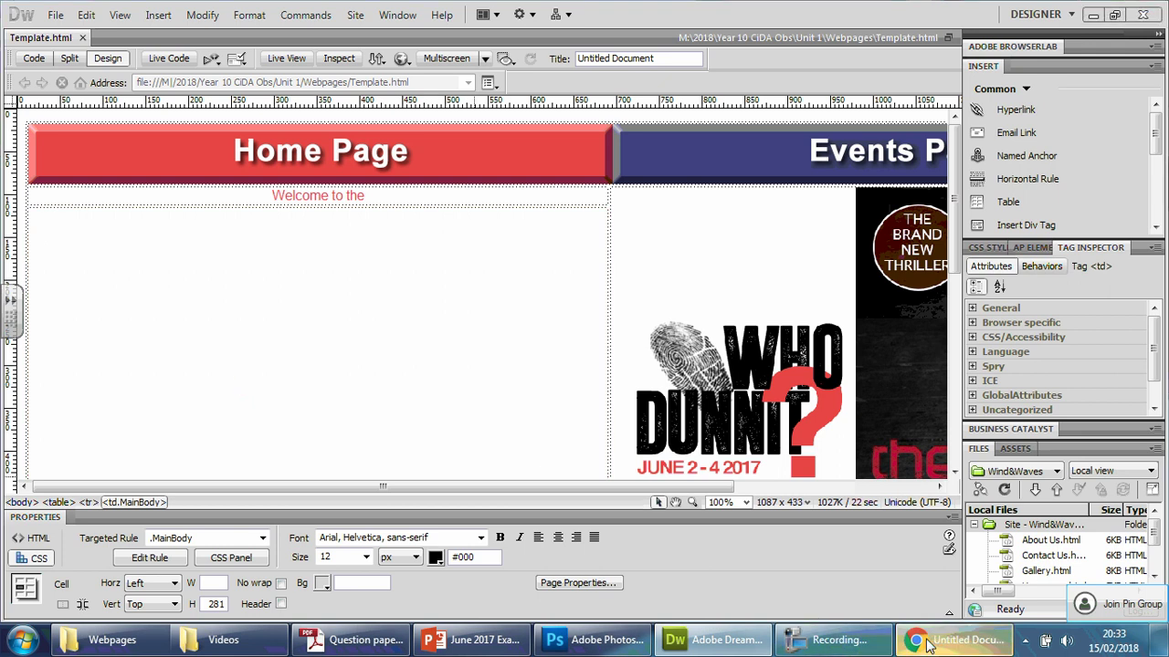
{"action": "scroll", "coordinate": [282, 227], "scroll_direction": "down", "scroll_amount": 2}
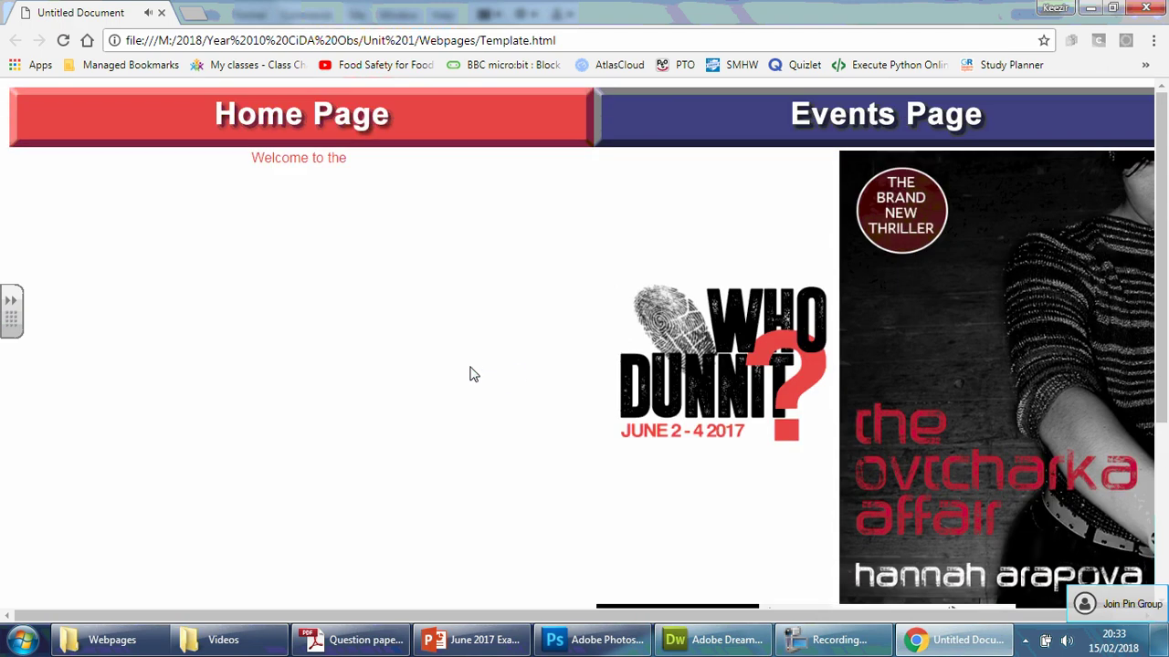
{"action": "key", "text": "F11"}
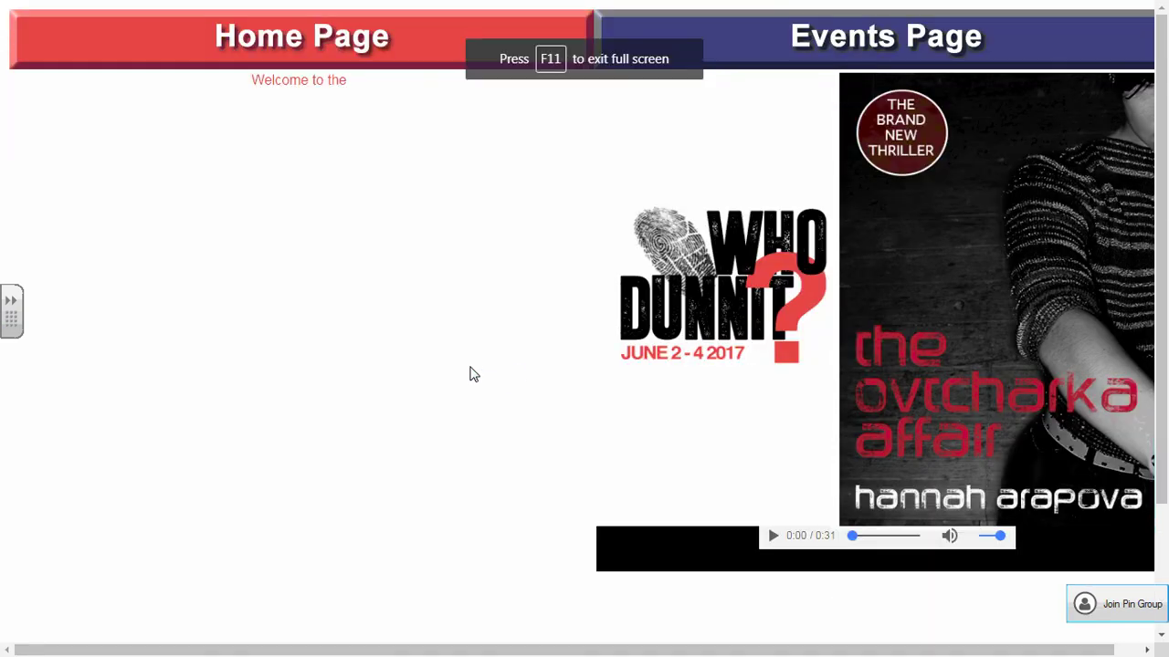
{"action": "scroll", "coordinate": [475, 366], "scroll_direction": "down", "scroll_amount": 2}
{"action": "scroll", "coordinate": [474, 366], "scroll_direction": "up", "scroll_amount": 2}
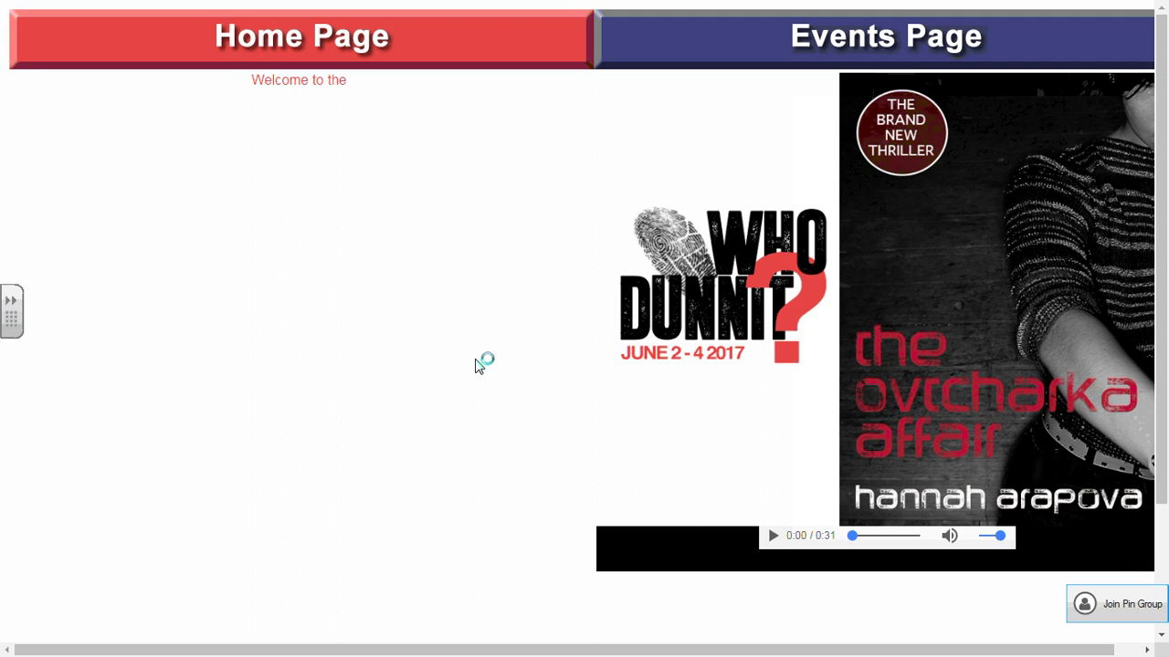
{"action": "key", "text": "F11"}
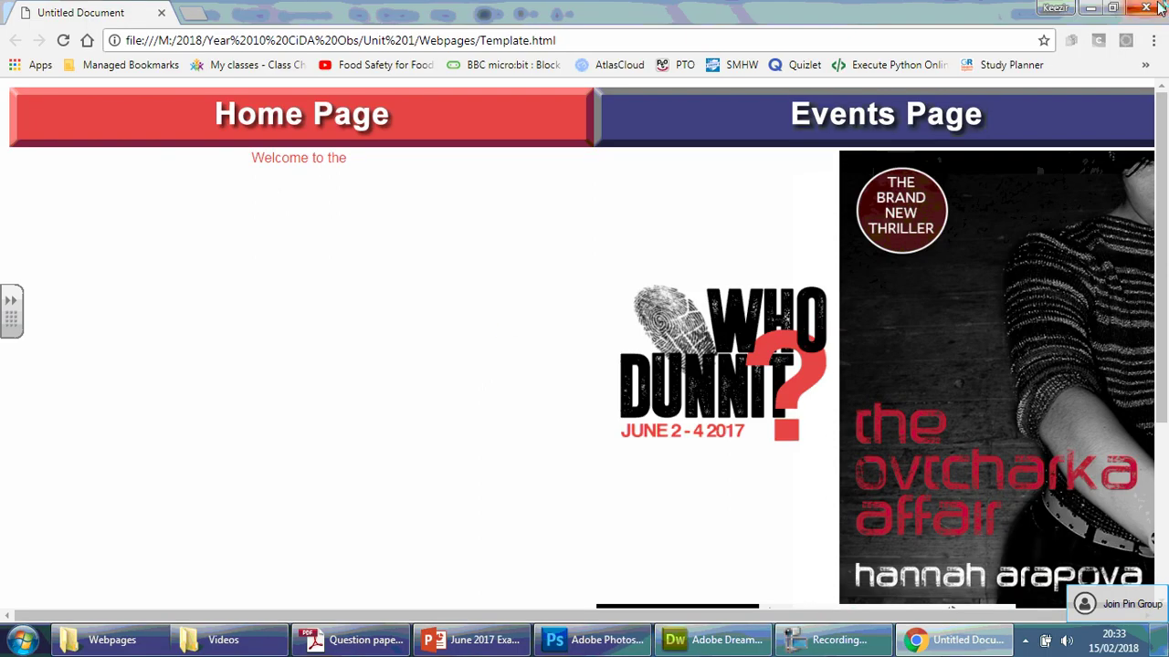
{"action": "left_click", "coordinate": [1154, 9]}
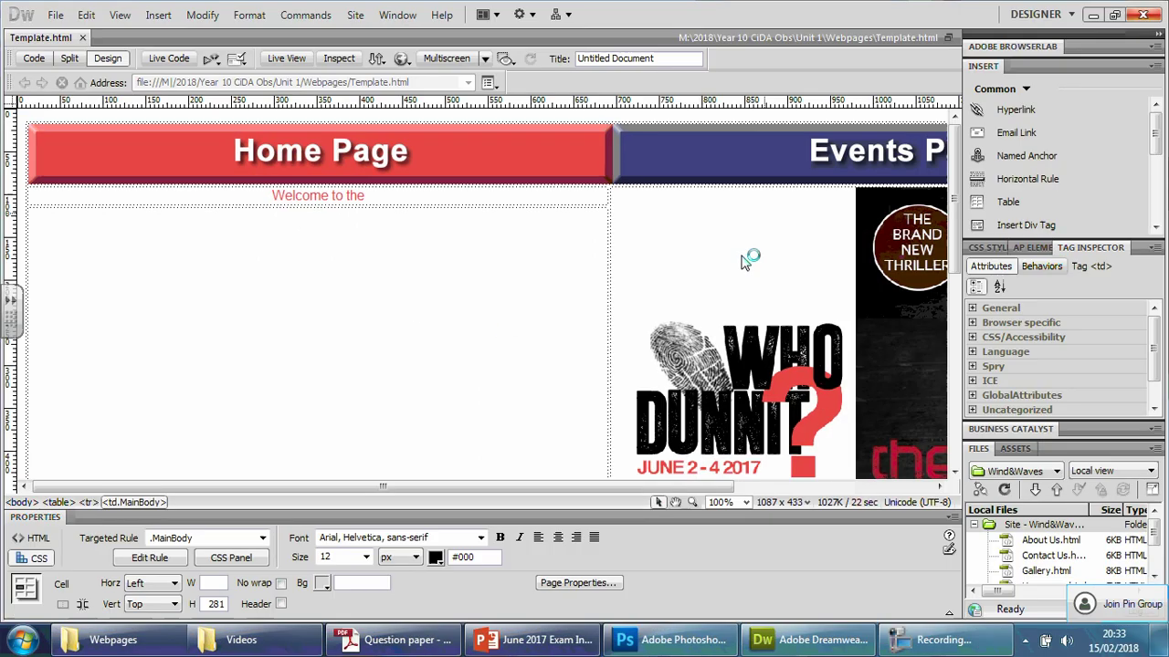
Set the layout table's border to 1.
{"action": "left_click", "coordinate": [30, 212]}
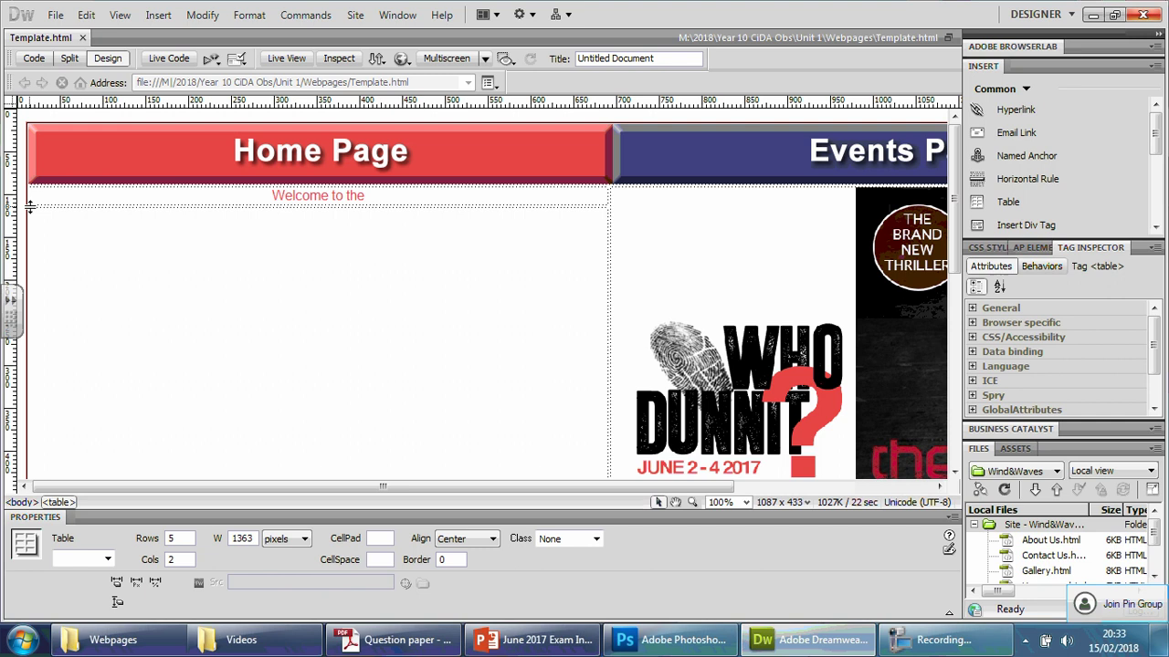
{"action": "left_click", "coordinate": [450, 560]}
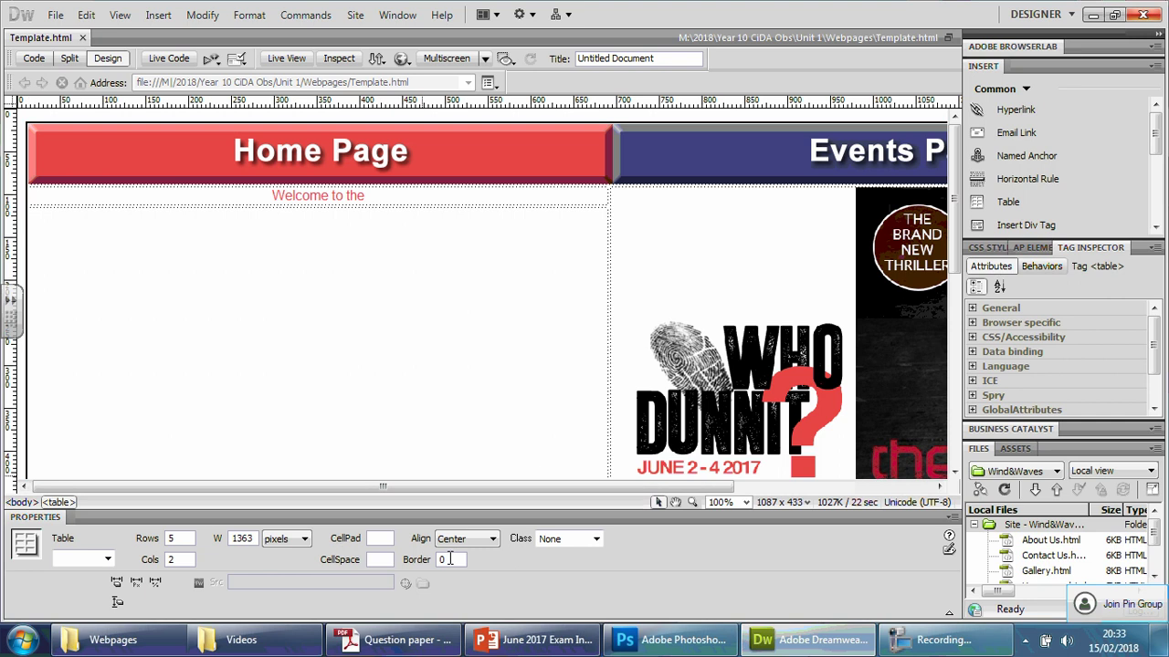
{"action": "type", "text": "1"}
{"action": "key", "text": "Return"}
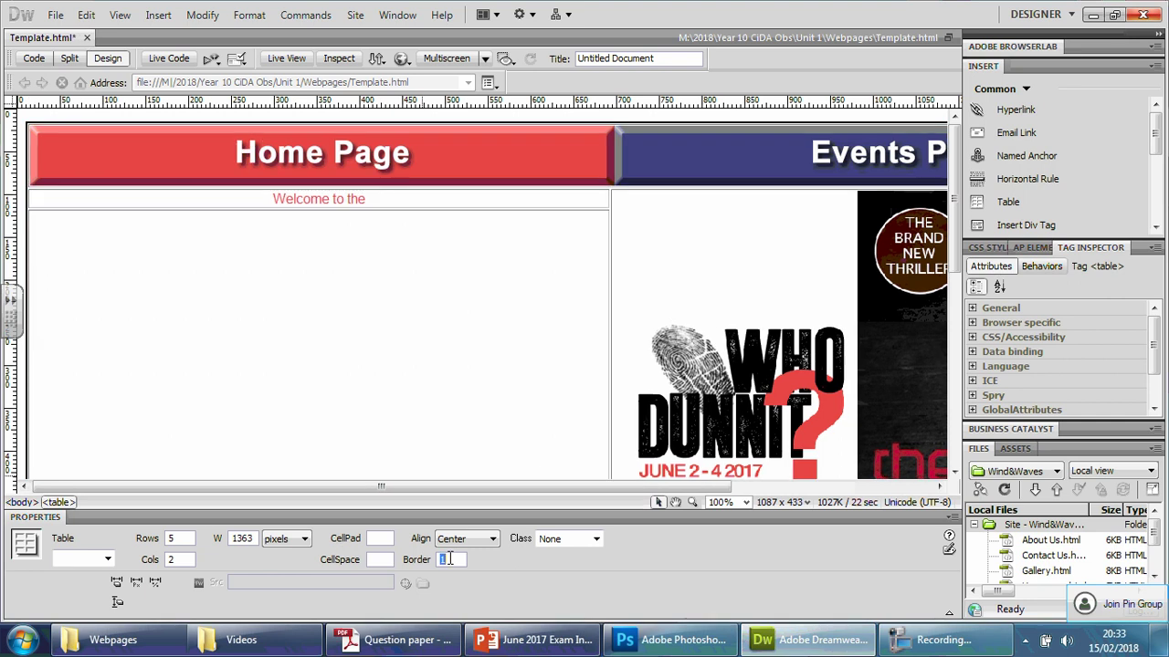
{"action": "left_click", "coordinate": [500, 323]}
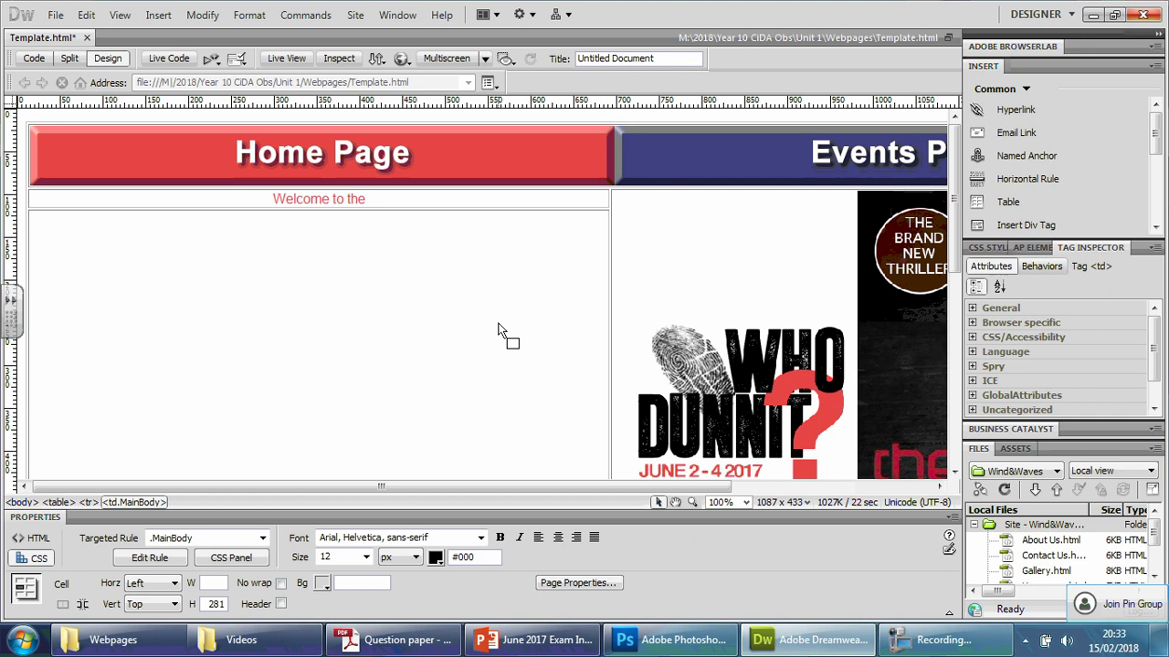
Save and close Template.html, and show the Webpages folder in a maximized window.
{"action": "key", "text": "ctrl+s"}
{"action": "left_click", "coordinate": [84, 38]}
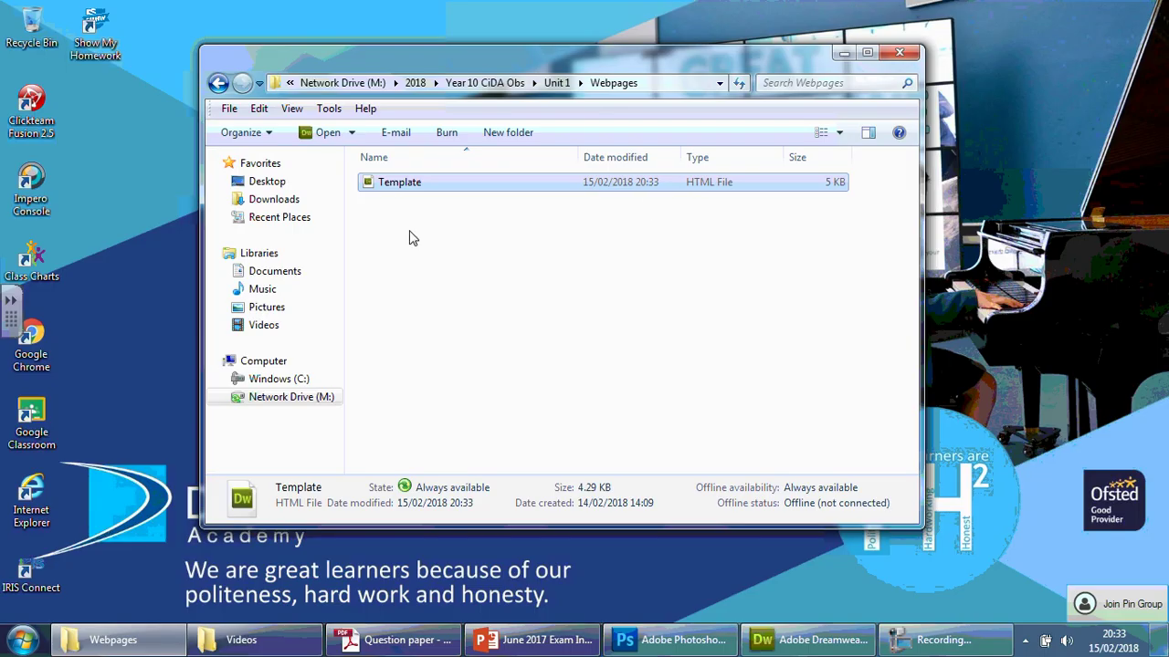
{"action": "left_click", "coordinate": [409, 238]}
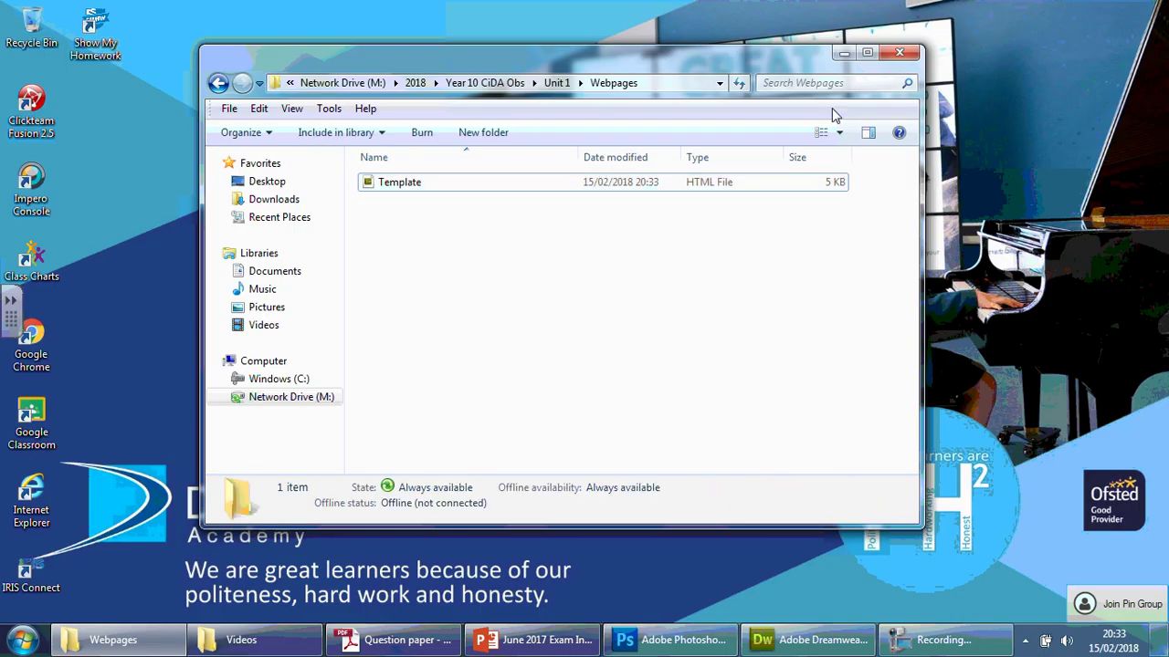
{"action": "left_click", "coordinate": [867, 52]}
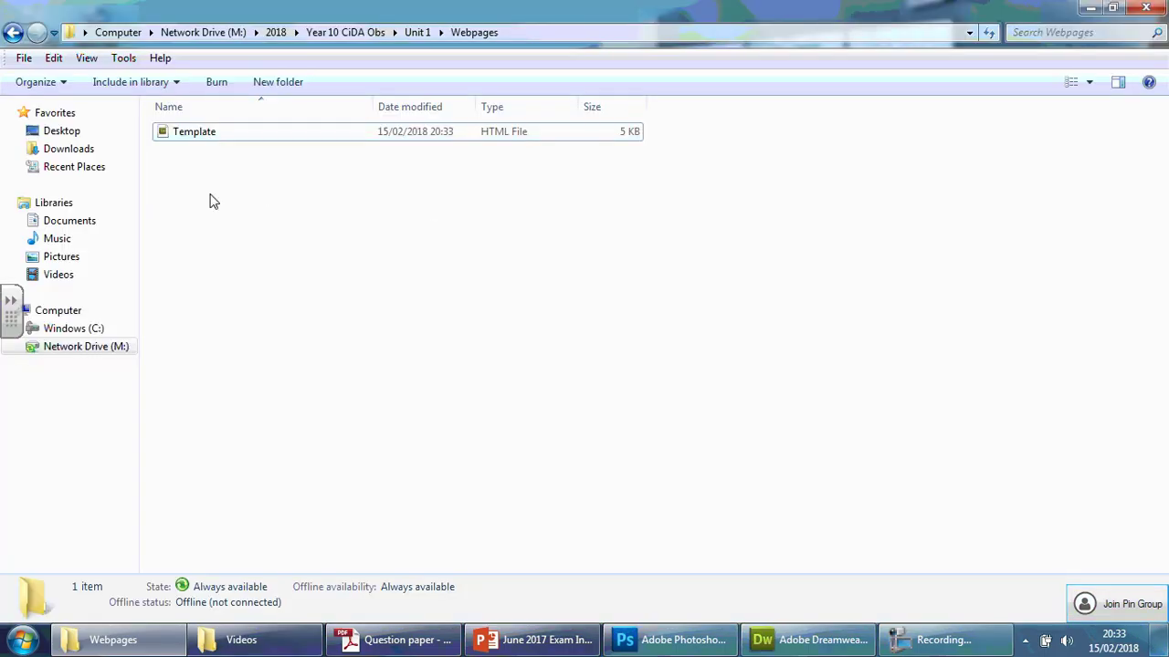
Consult the June 2017 question paper PDF and find the overall site requirements on page 2.
{"action": "left_click", "coordinate": [397, 640]}
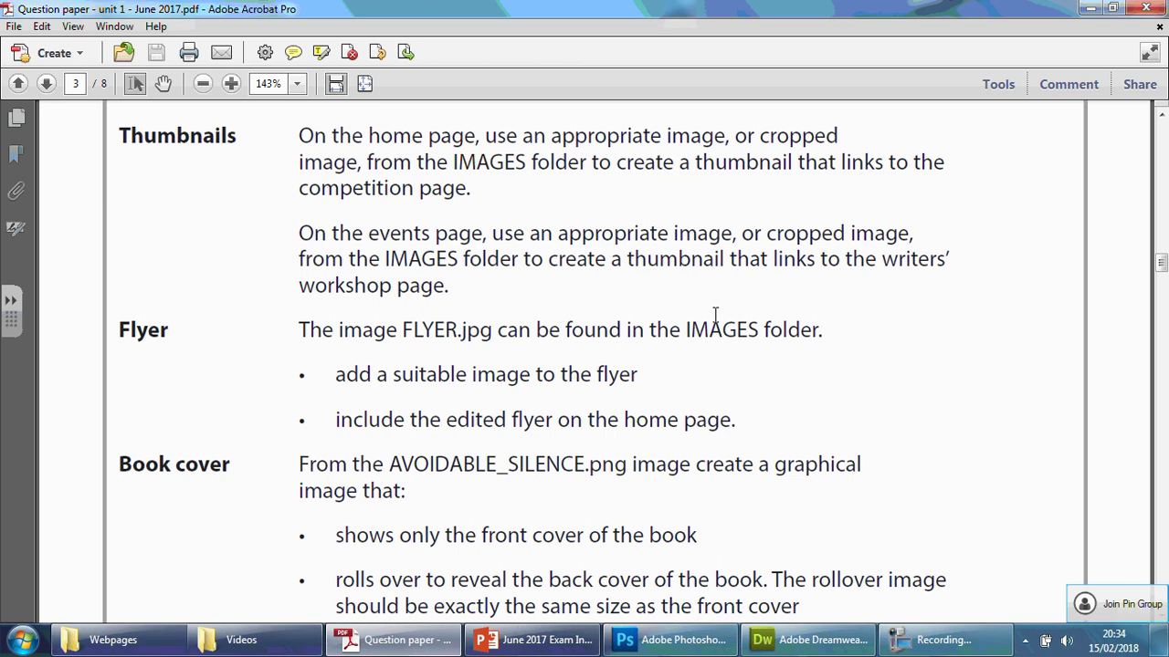
{"action": "key", "text": "alt+Tab"}
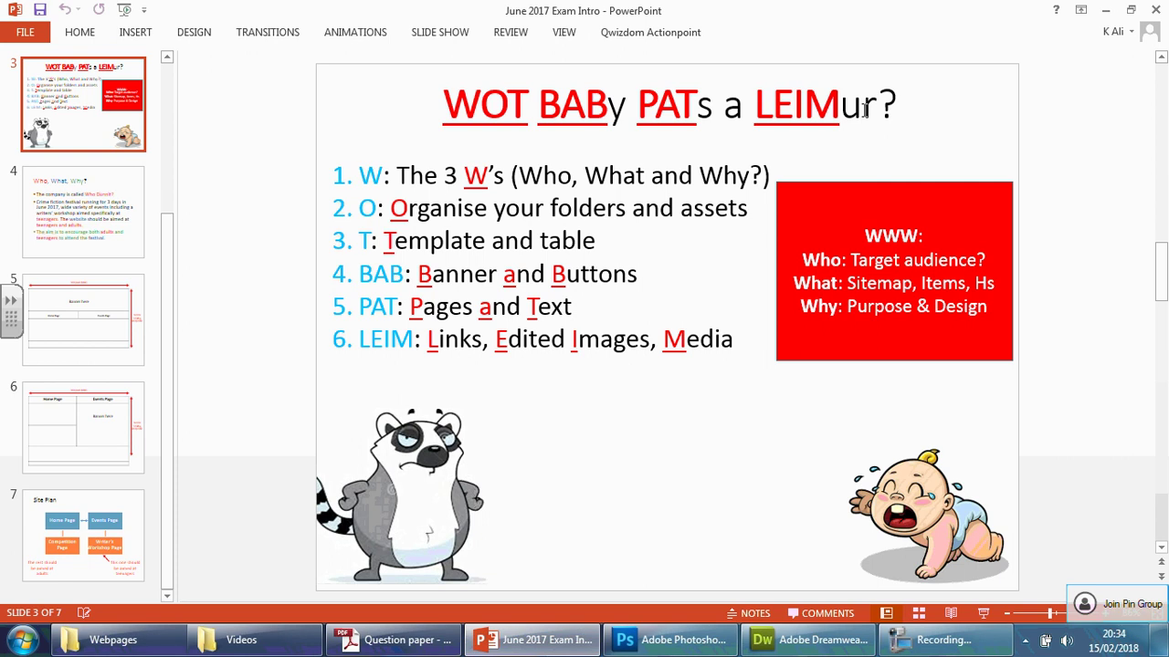
{"action": "left_click", "coordinate": [1105, 10]}
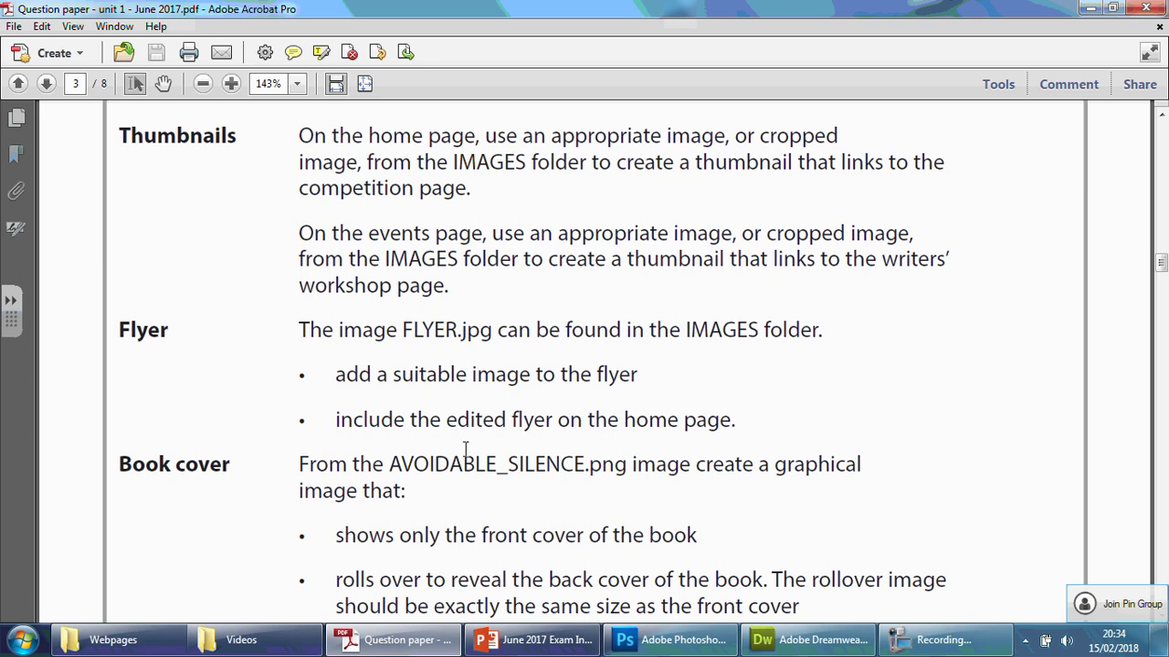
{"action": "scroll", "coordinate": [464, 452], "scroll_direction": "up", "scroll_amount": 15}
{"action": "scroll", "coordinate": [464, 452], "scroll_direction": "up", "scroll_amount": 3}
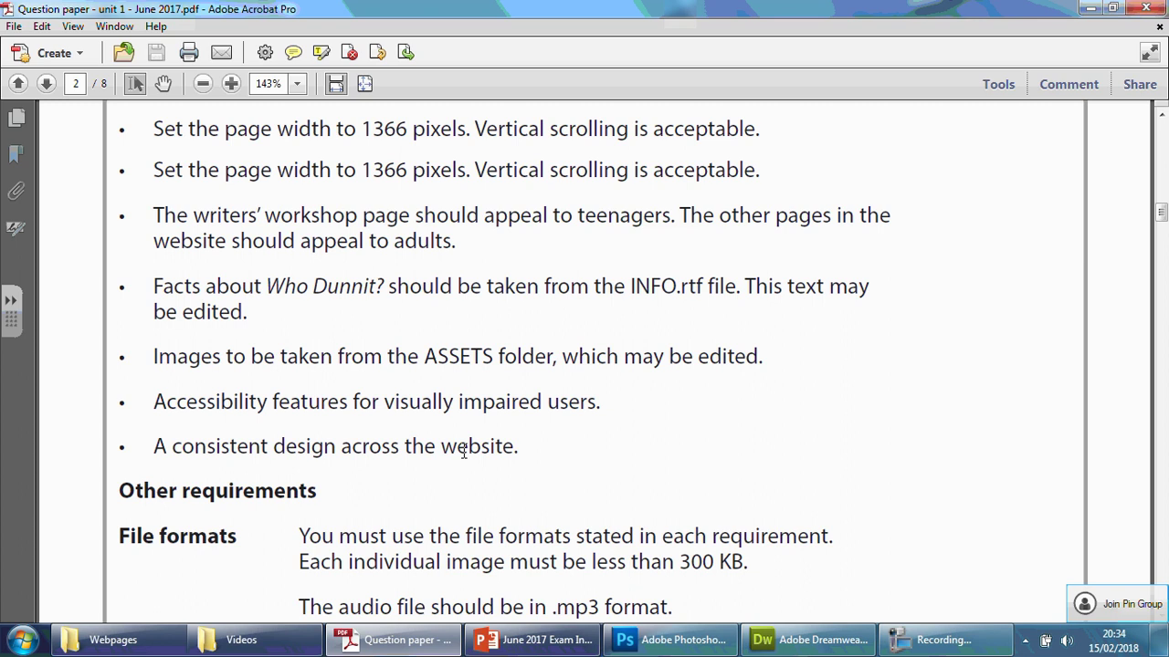
{"action": "scroll", "coordinate": [463, 451], "scroll_direction": "up", "scroll_amount": 5}
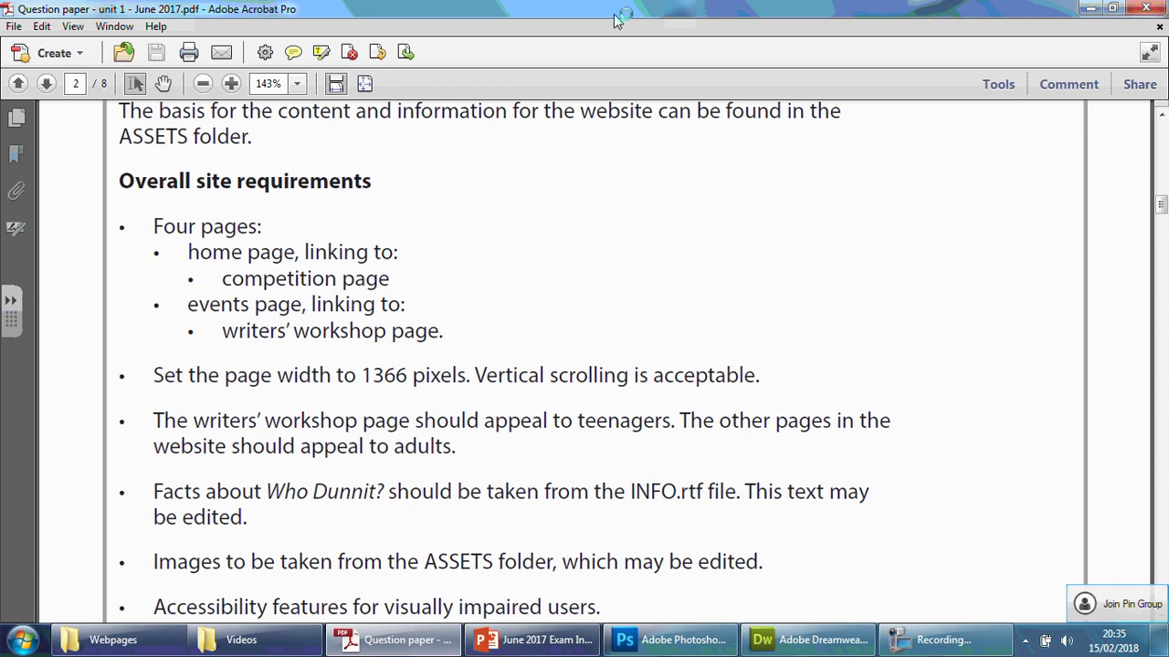
Arrange the question paper PDF and the Webpages folder side by side, each filling half of the screen.
{"action": "left_click_drag", "start_coordinate": [616, 20], "coordinate": [1167, 173]}
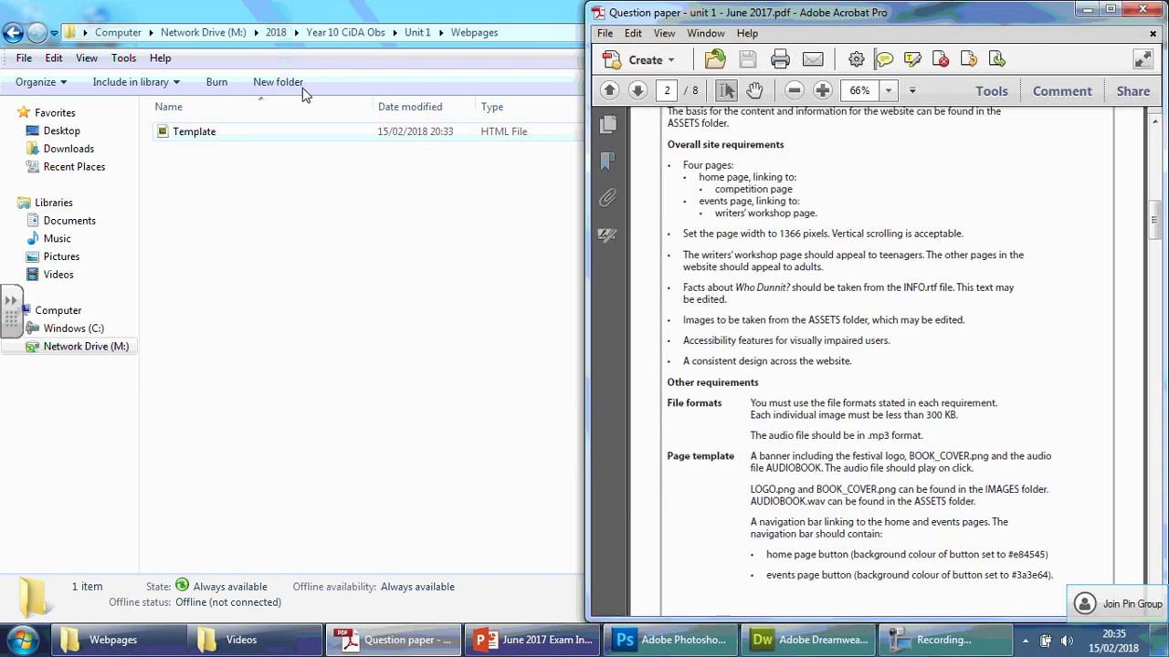
{"action": "double_click", "coordinate": [330, 16]}
{"action": "double_click", "coordinate": [329, 20]}
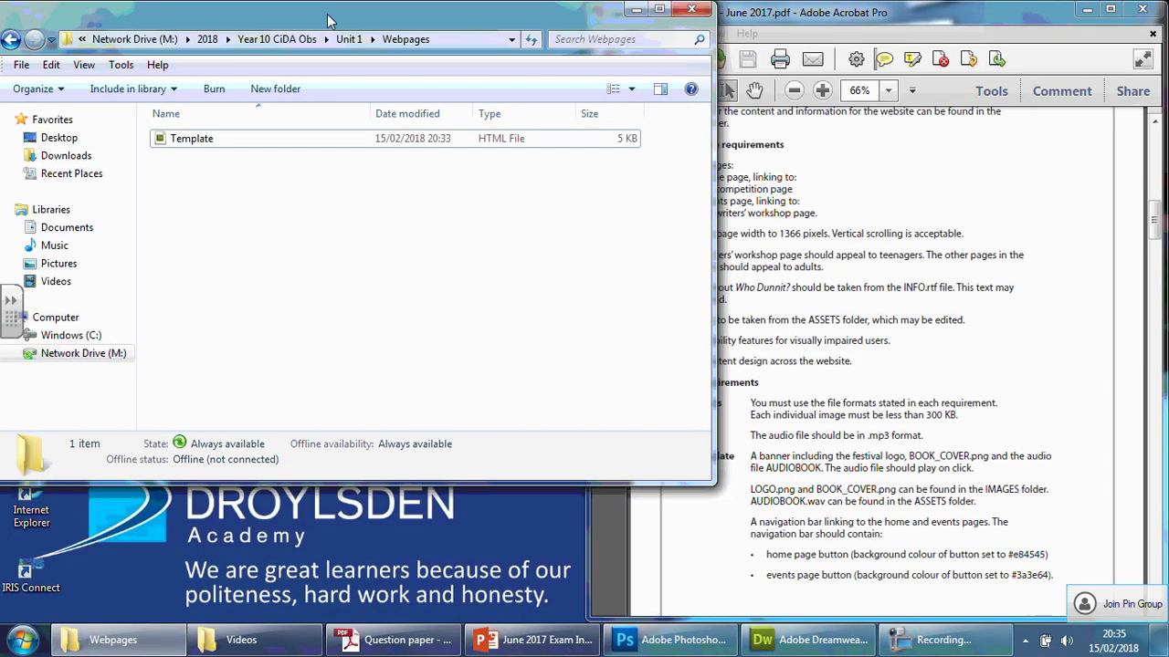
{"action": "left_click_drag", "start_coordinate": [329, 21], "coordinate": [2, 94]}
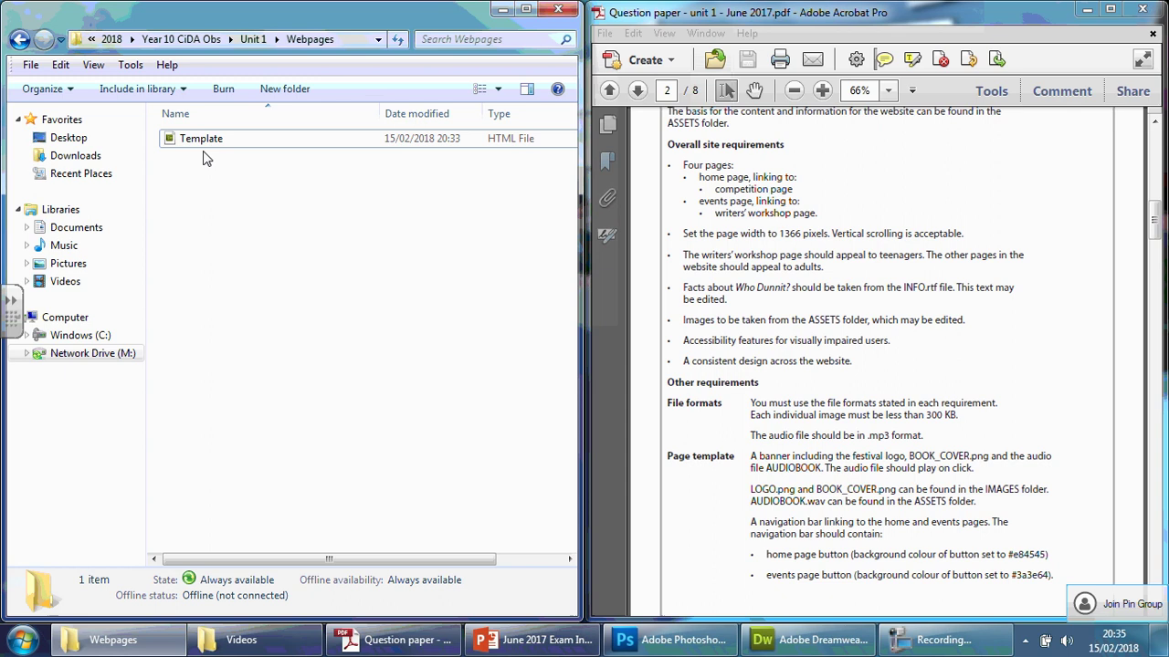
{"action": "left_click", "coordinate": [208, 142]}
{"action": "left_click", "coordinate": [71, 88]}
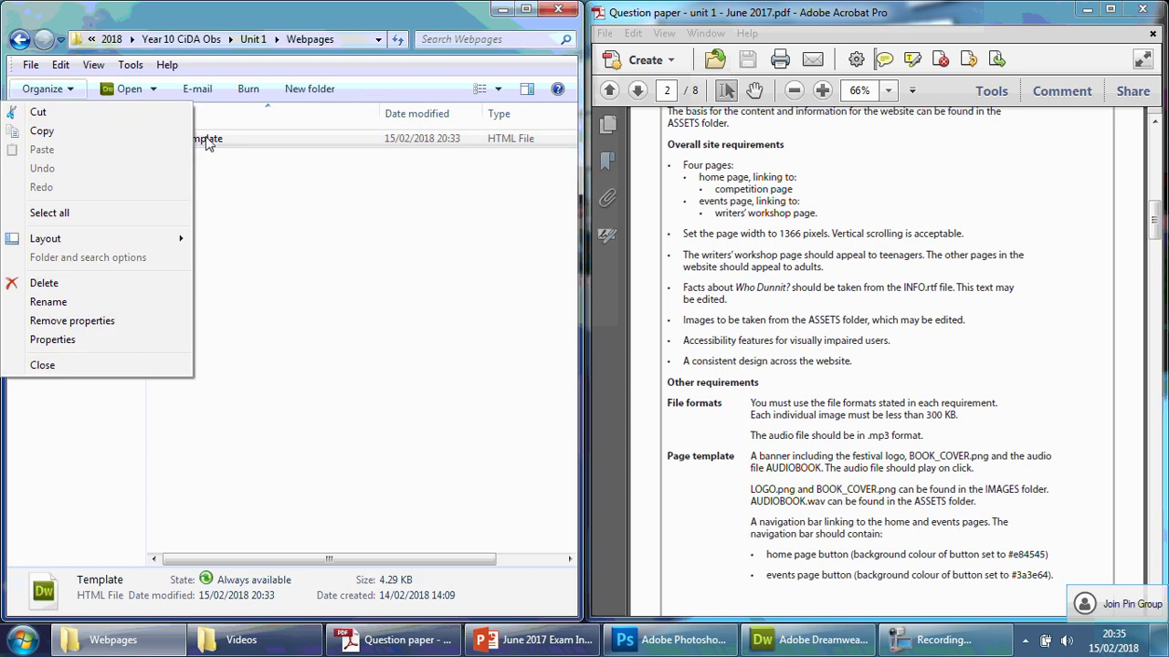
{"action": "left_click", "coordinate": [387, 283]}
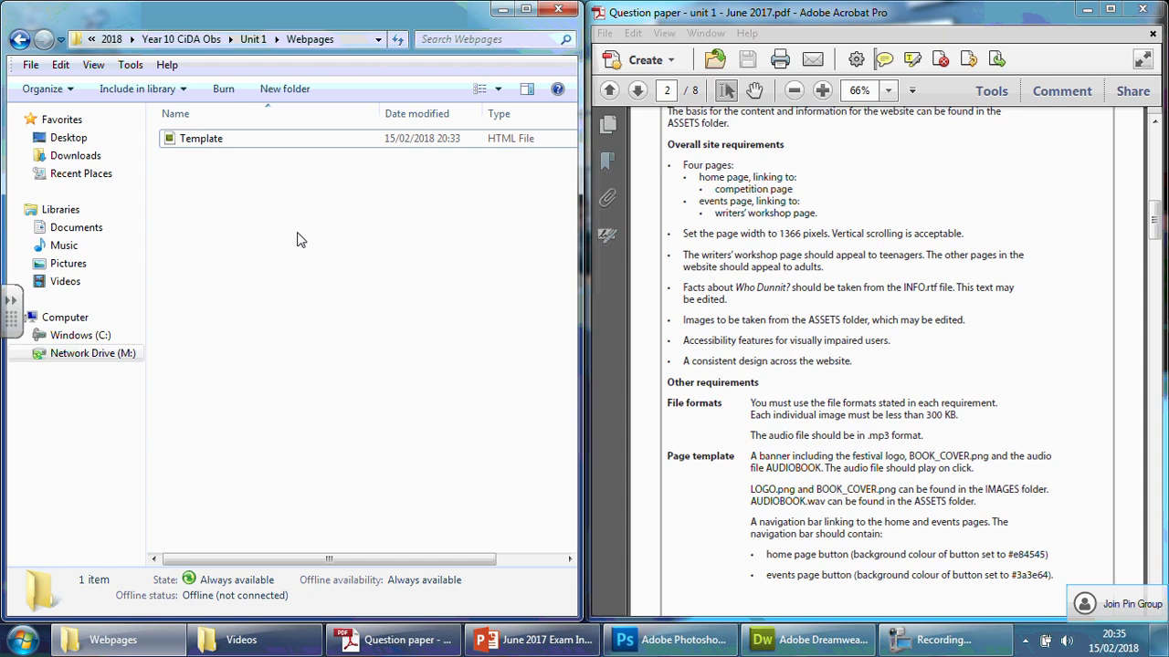
{"action": "right_click", "coordinate": [217, 146]}
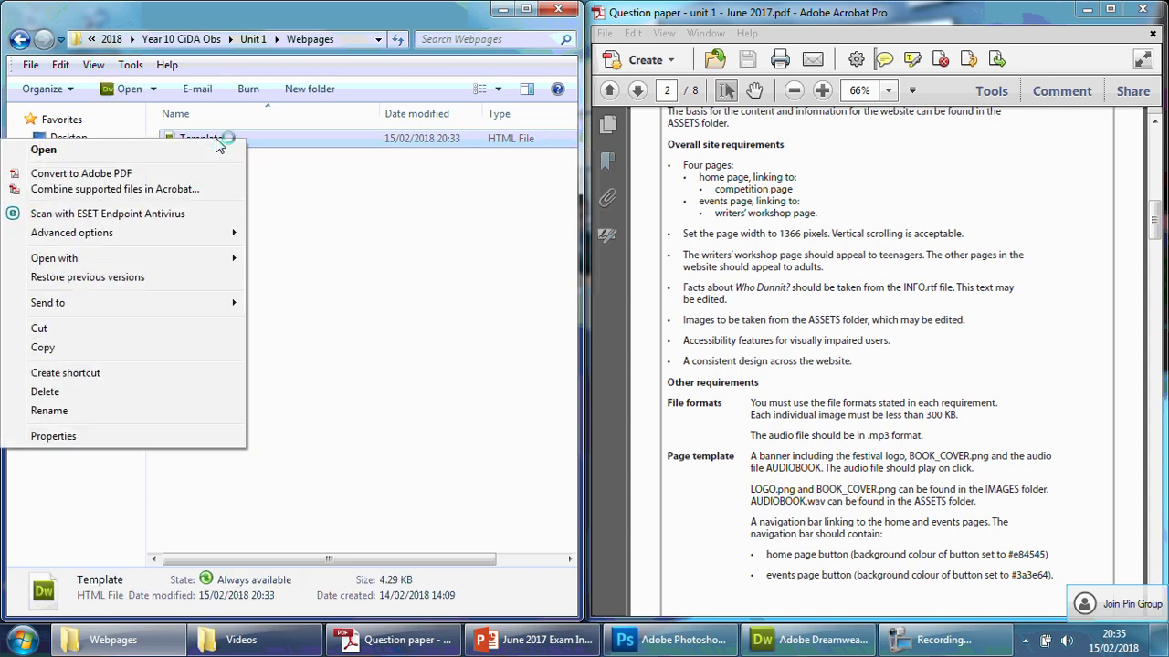
{"action": "left_click", "coordinate": [354, 283]}
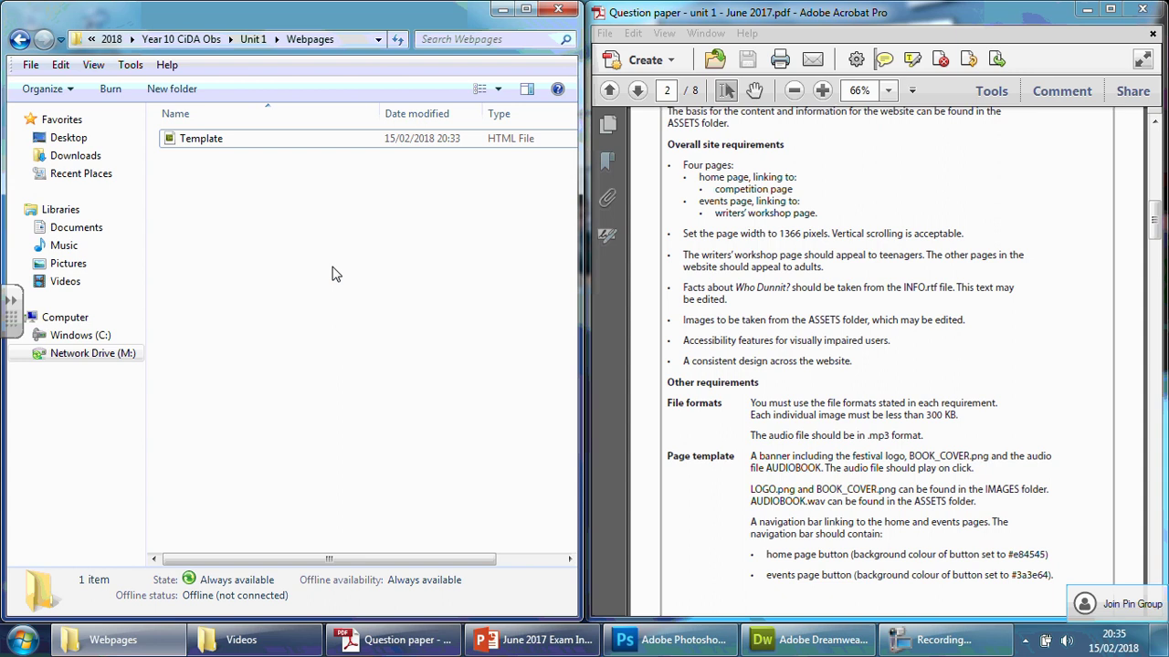
{"action": "right_click", "coordinate": [219, 148]}
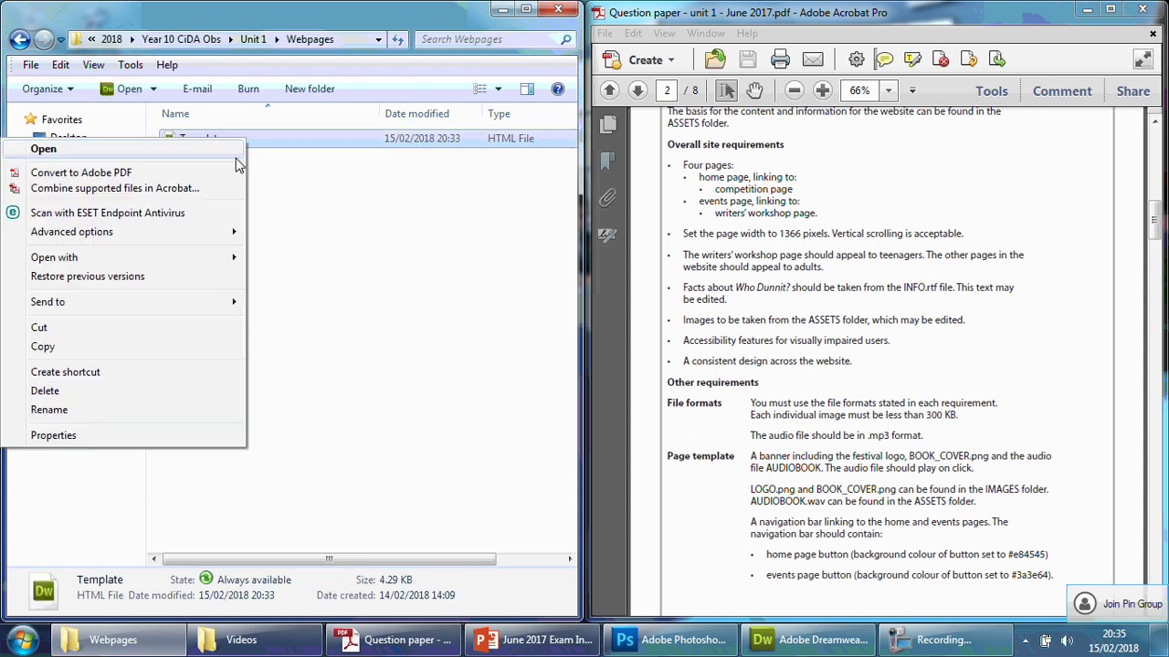
{"action": "left_click", "coordinate": [400, 339]}
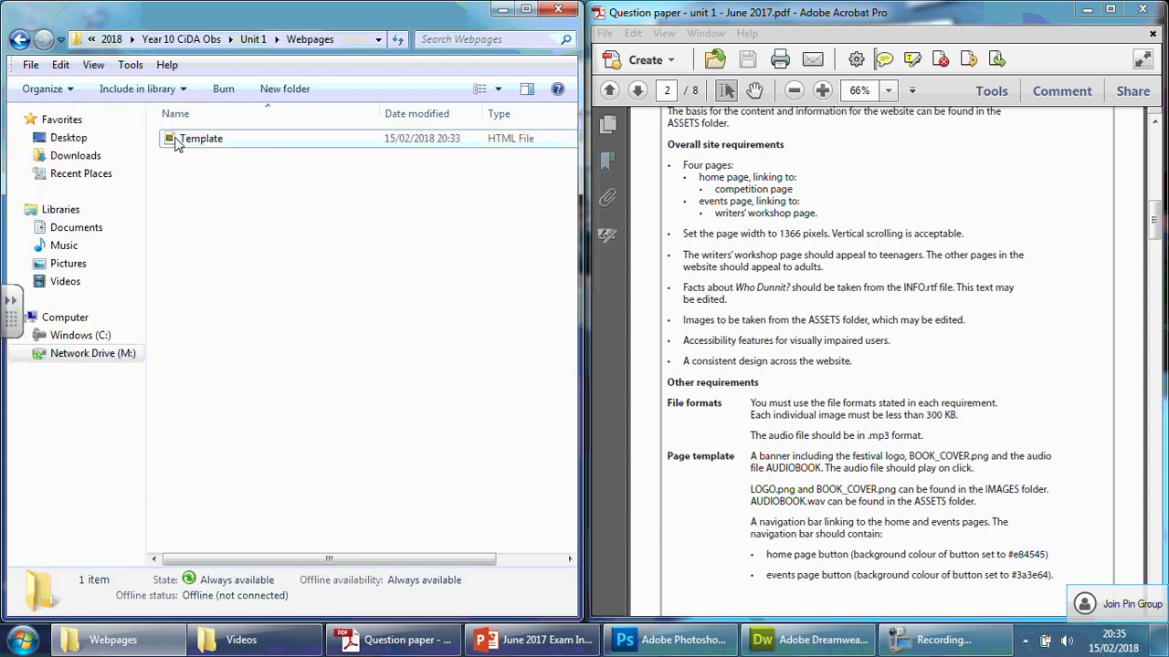
Duplicate the Template file within the Webpages folder.
{"action": "left_click", "coordinate": [173, 138]}
{"action": "left_click", "coordinate": [69, 89]}
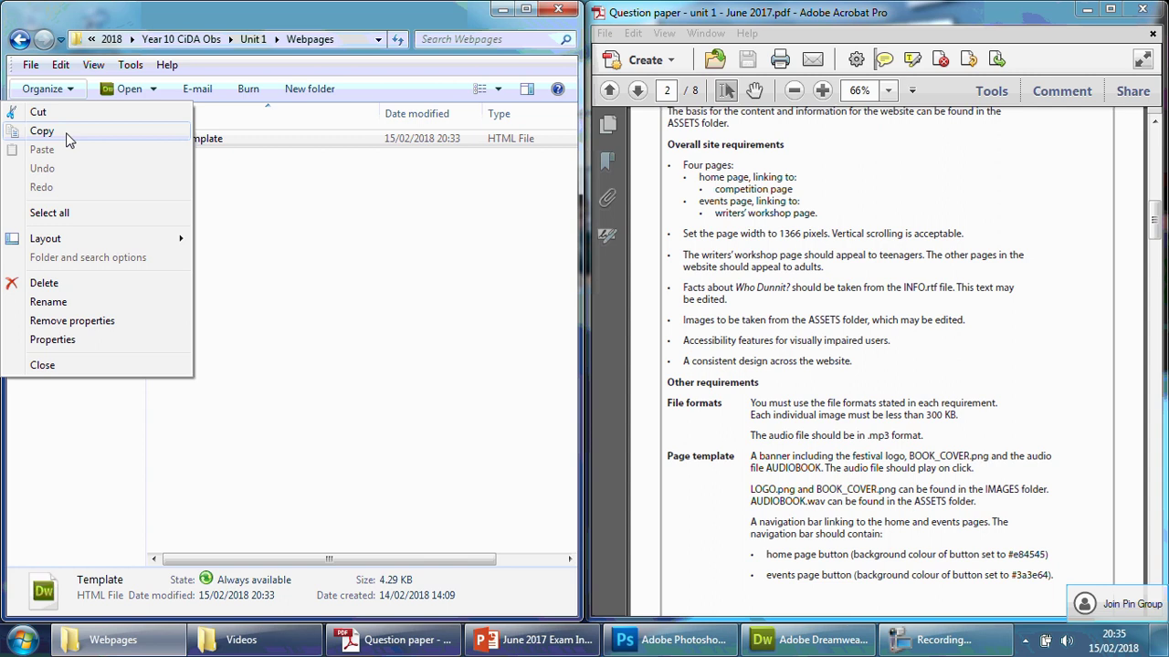
{"action": "left_click", "coordinate": [67, 133]}
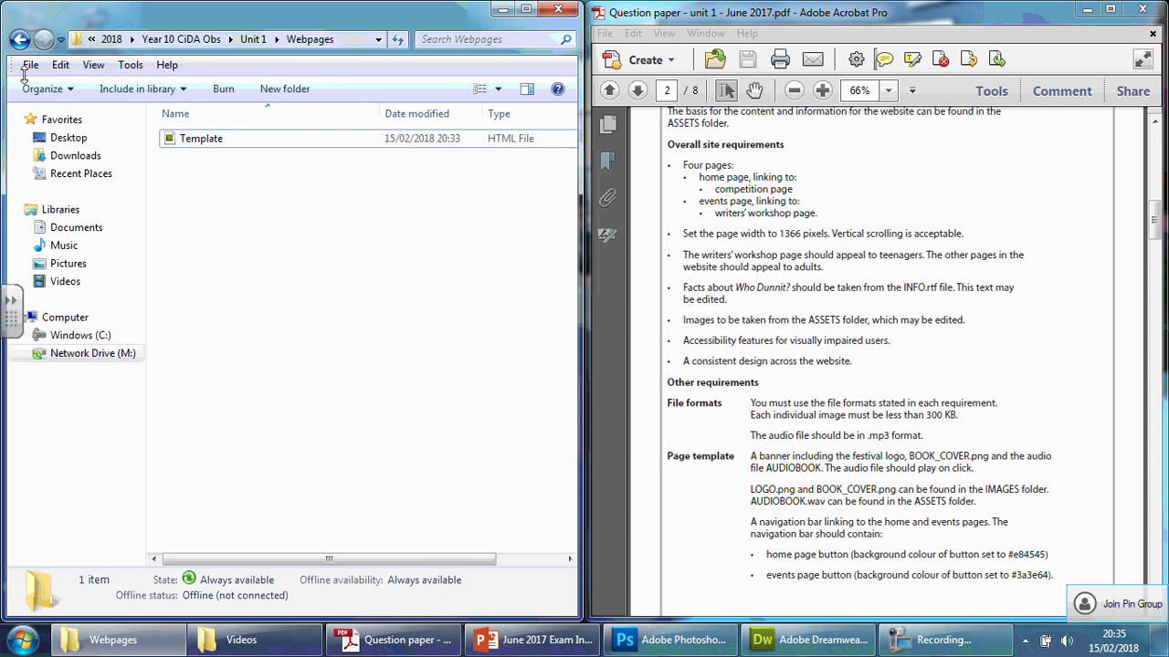
{"action": "left_click", "coordinate": [63, 88]}
{"action": "left_click", "coordinate": [58, 150]}
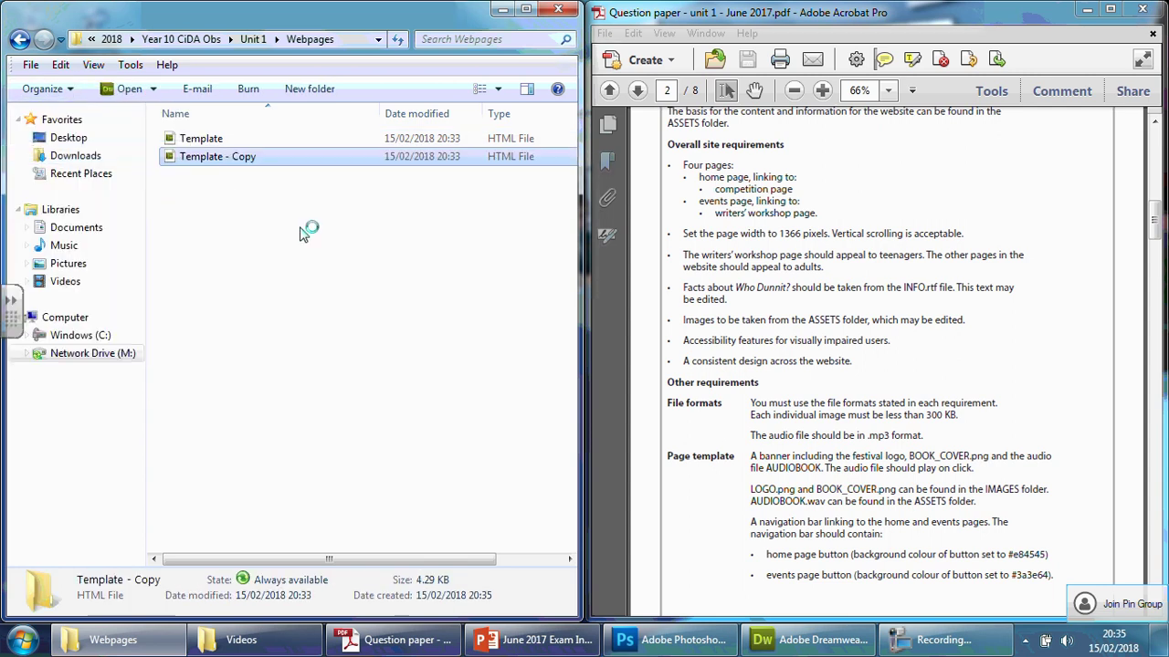
Rename the copied template file as Home Page.
{"action": "left_click", "coordinate": [240, 157]}
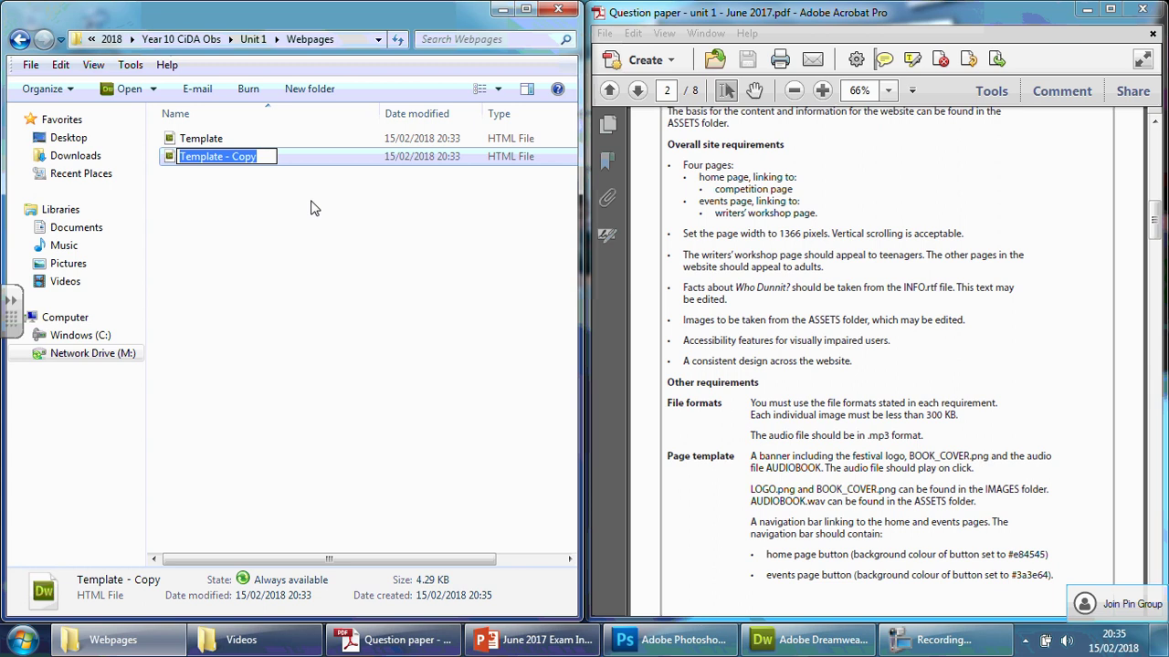
{"action": "type", "text": "Homepage"}
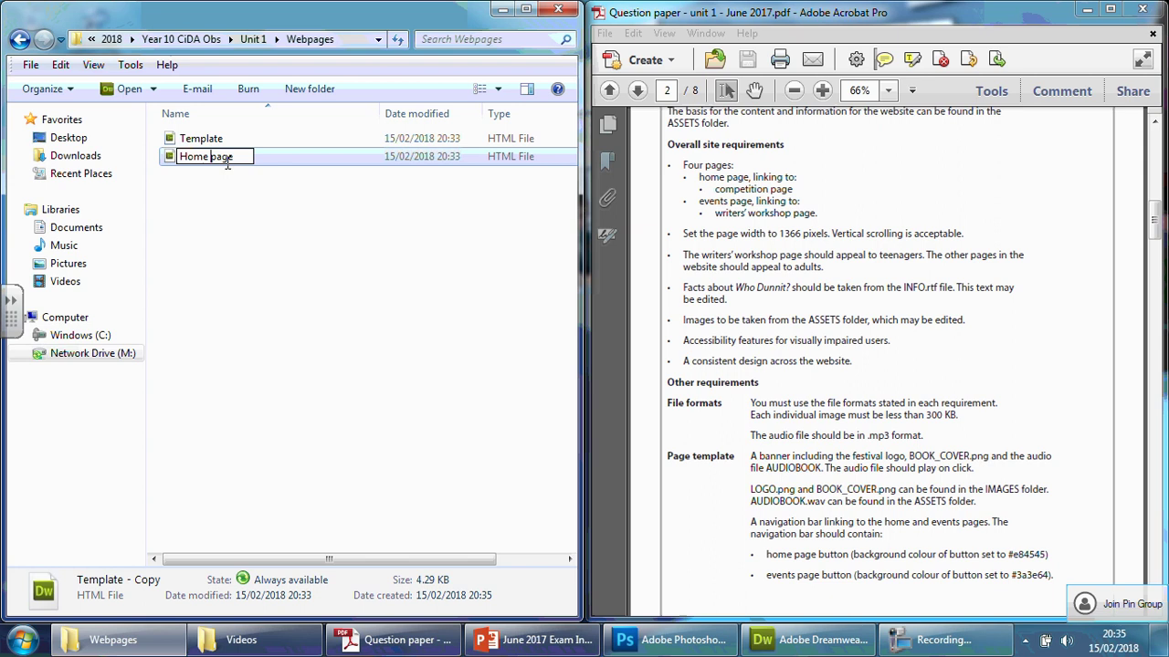
{"action": "key", "text": "Delete"}
{"action": "type", "text": "P"}
{"action": "left_click", "coordinate": [240, 227]}
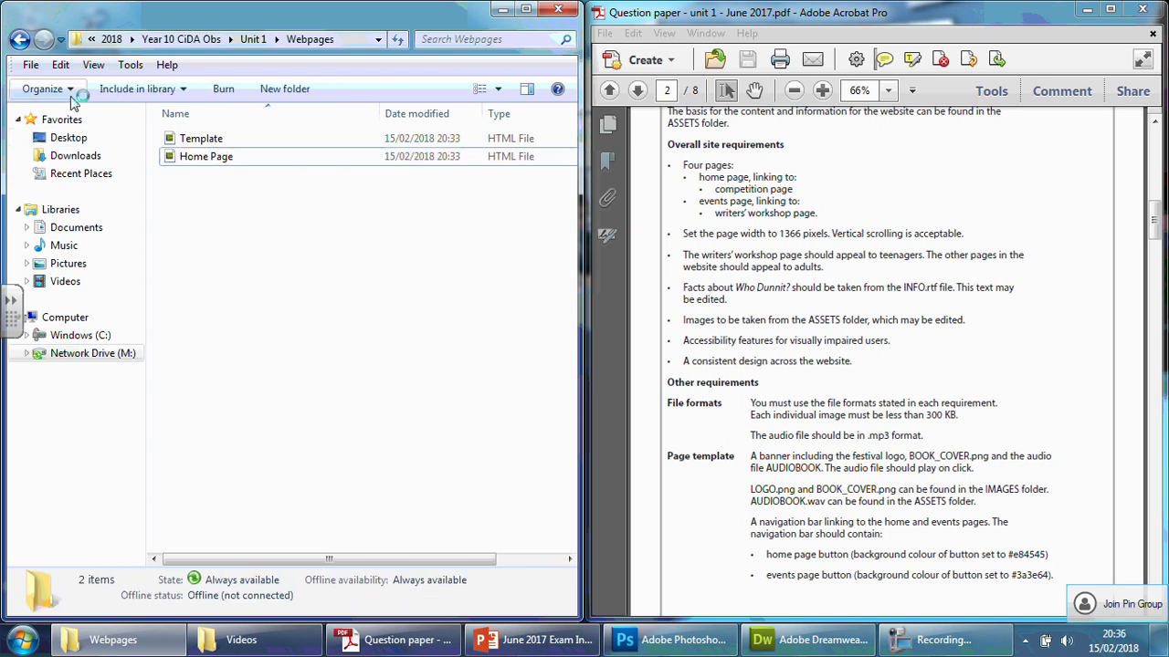
Paste another copy of the template into the Webpages folder and rename it Competition Page.
{"action": "left_click", "coordinate": [63, 89]}
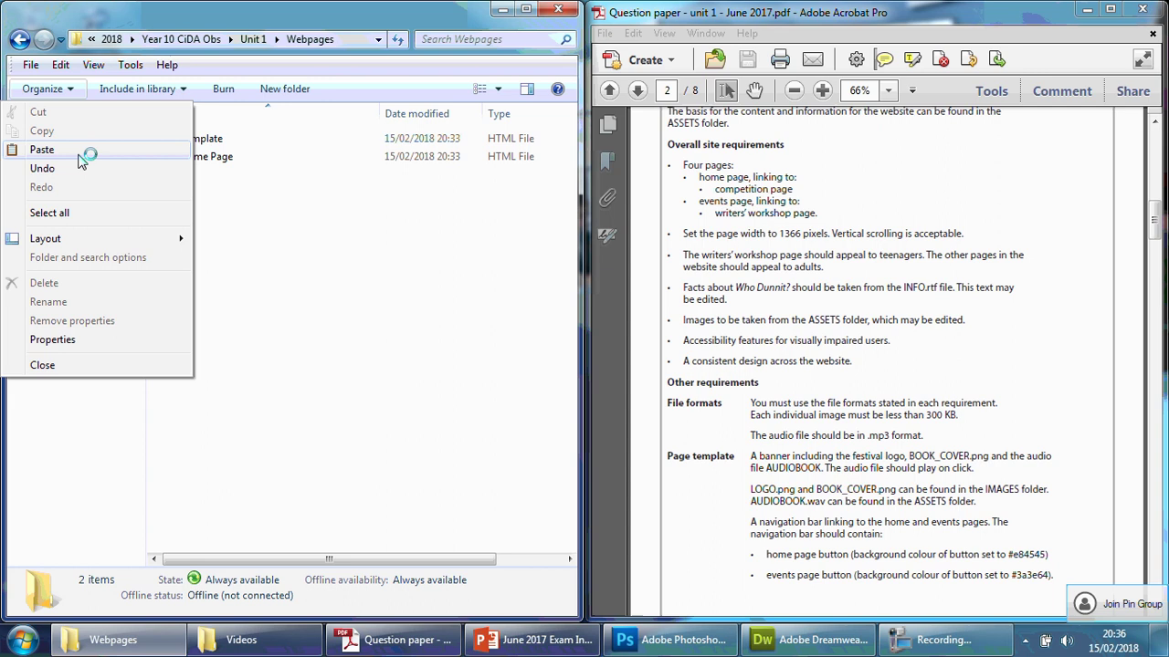
{"action": "left_click", "coordinate": [79, 153]}
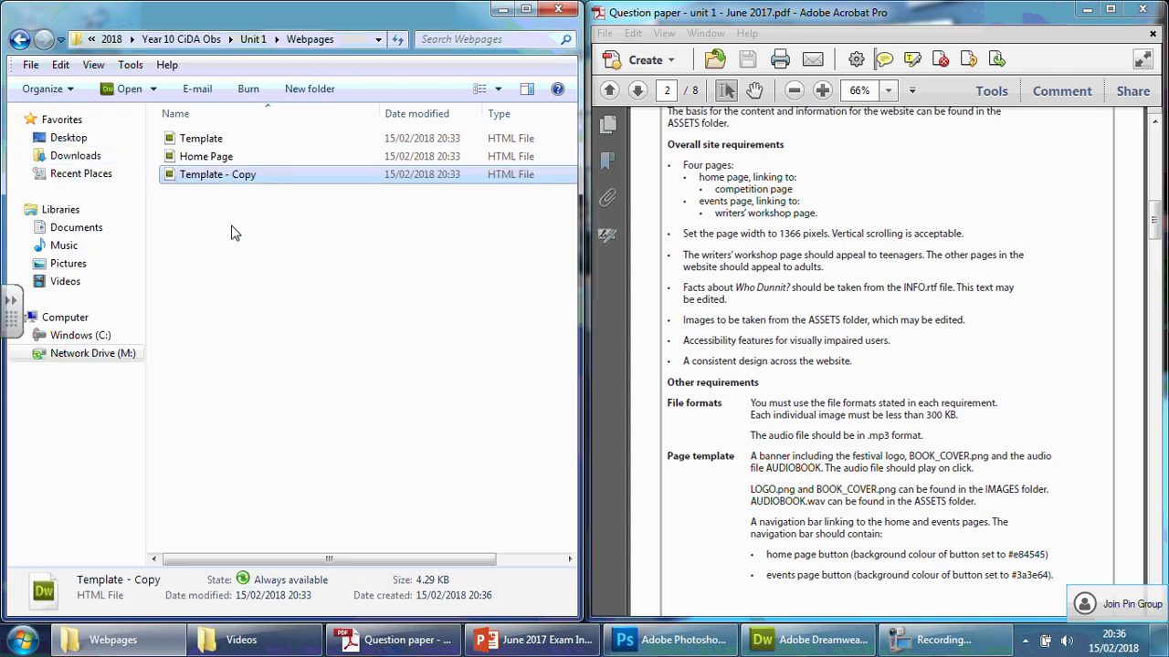
{"action": "key", "text": "F2"}
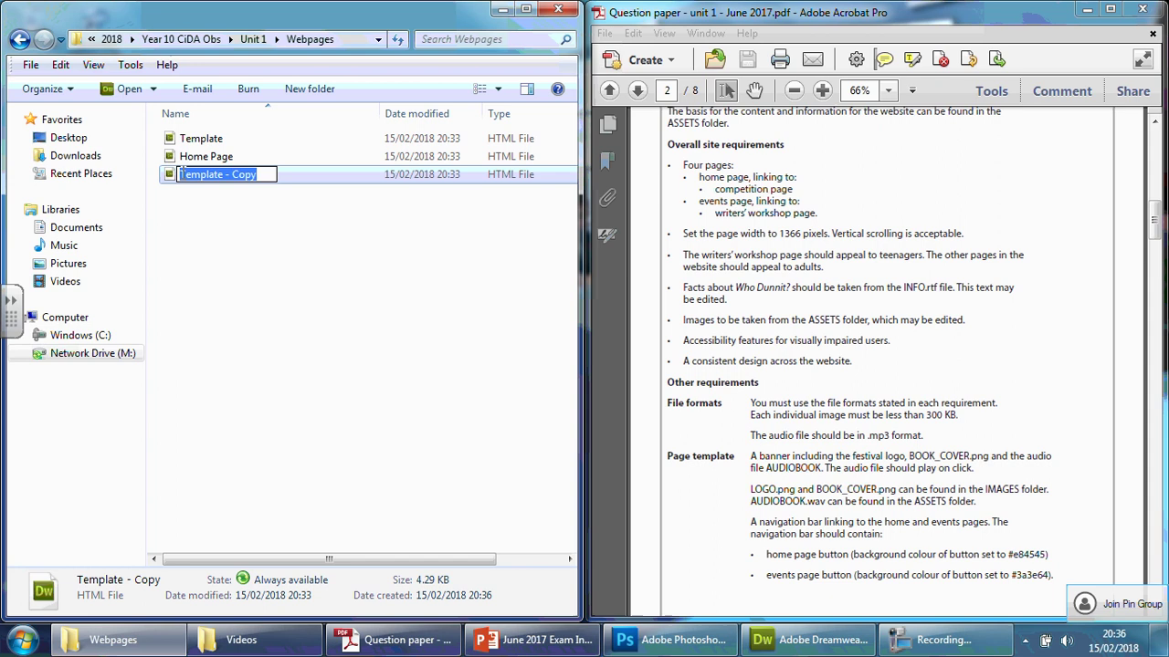
{"action": "key", "text": "Return"}
{"action": "left_click", "coordinate": [212, 228]}
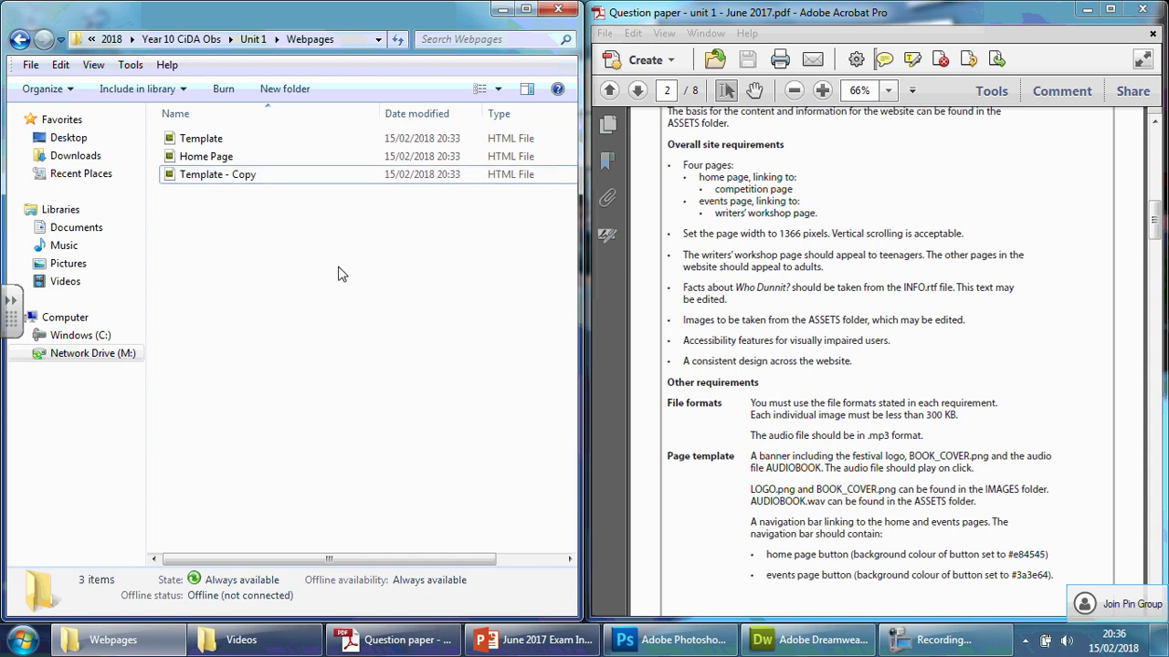
{"action": "left_click", "coordinate": [246, 178]}
{"action": "left_click", "coordinate": [46, 89]}
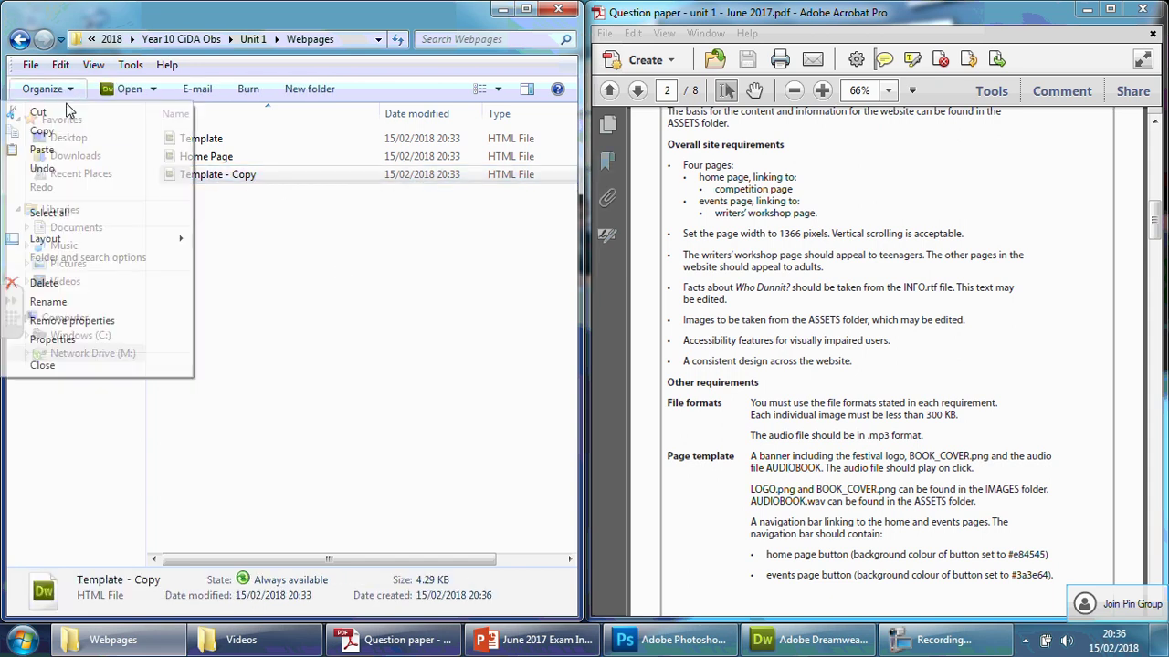
{"action": "left_click", "coordinate": [100, 303]}
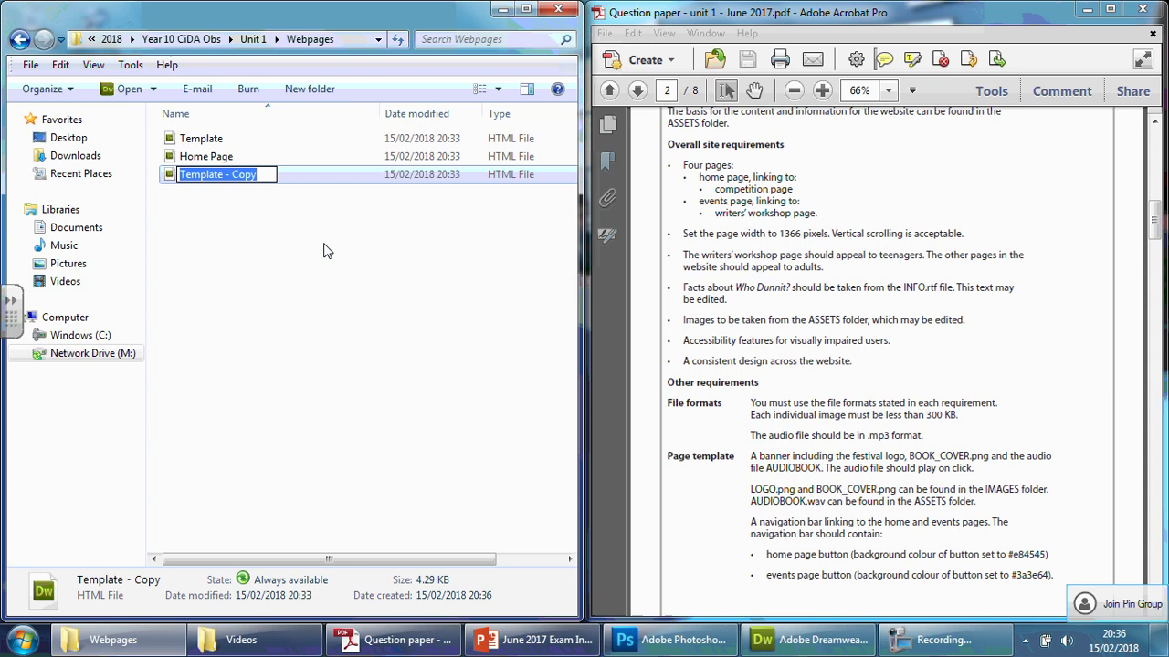
{"action": "type", "text": "Com"}
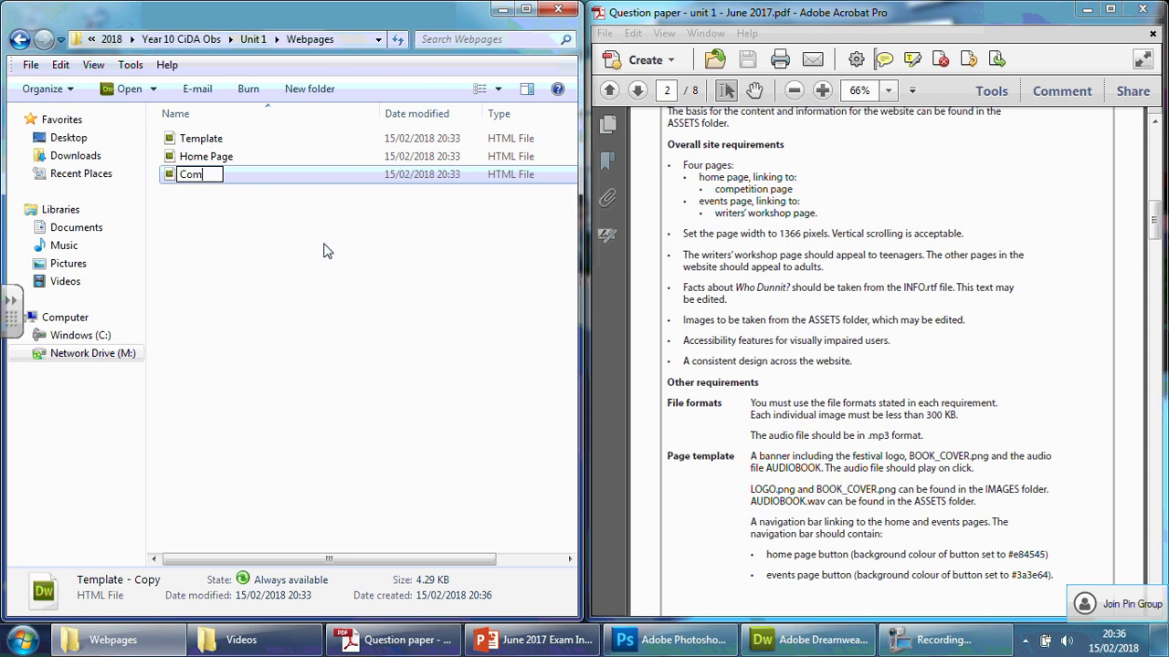
{"action": "type", "text": "petition Page"}
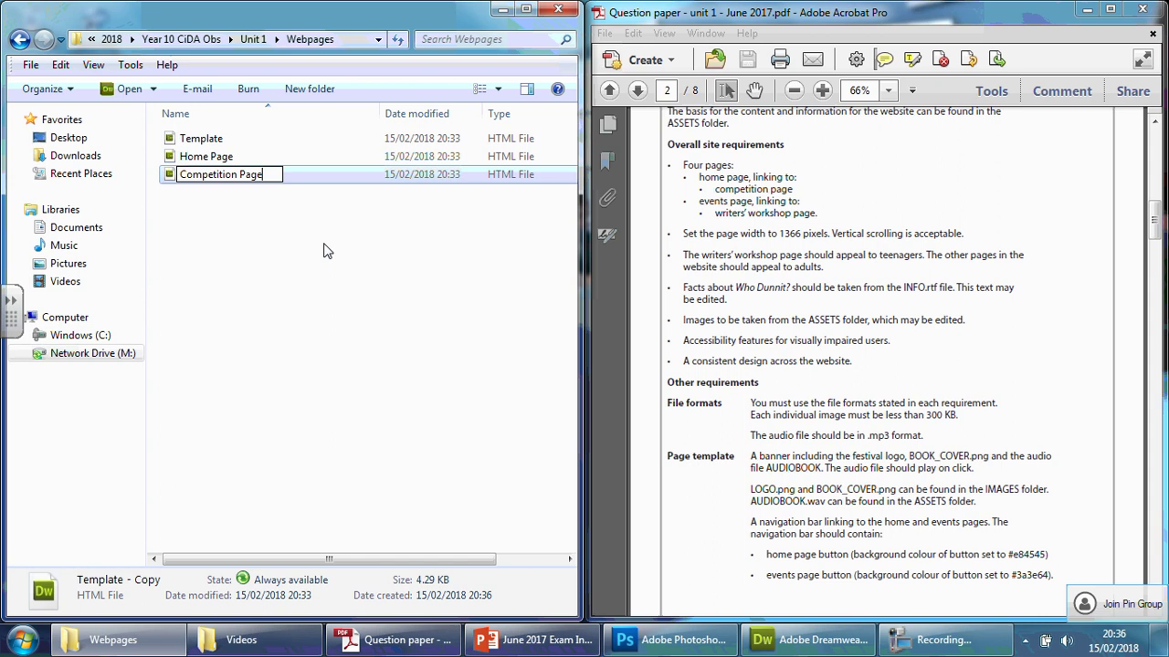
{"action": "left_click", "coordinate": [253, 239]}
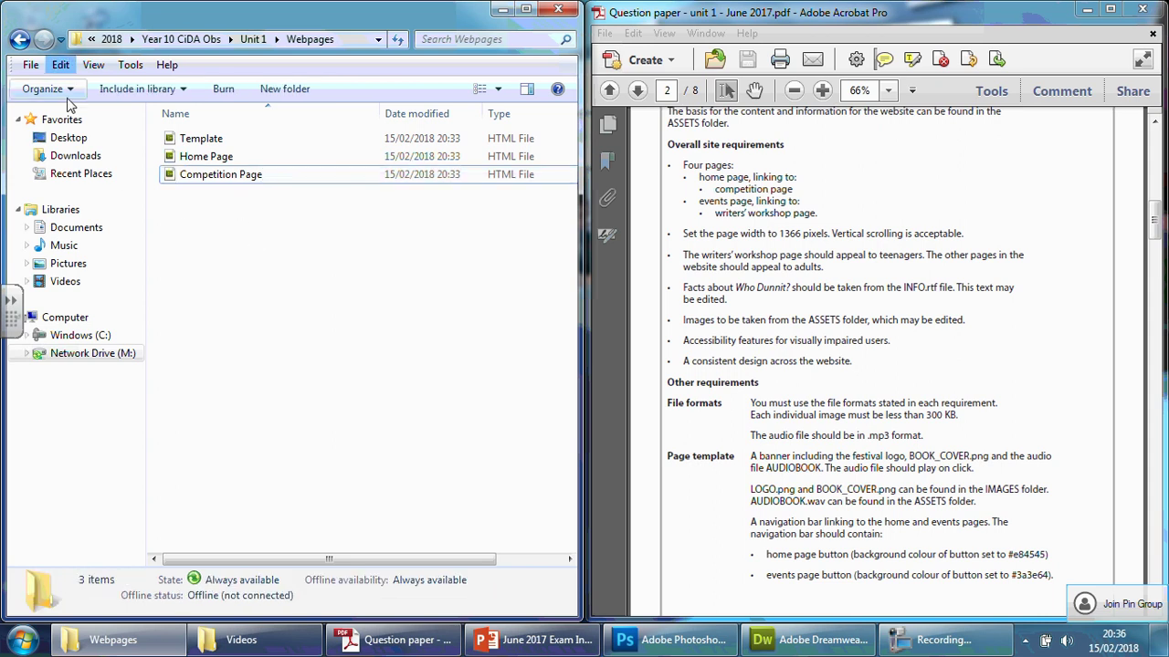
Paste a further copy of the template into the Webpages folder and rename it Events Page.
{"action": "left_click", "coordinate": [46, 88]}
{"action": "left_click", "coordinate": [42, 148]}
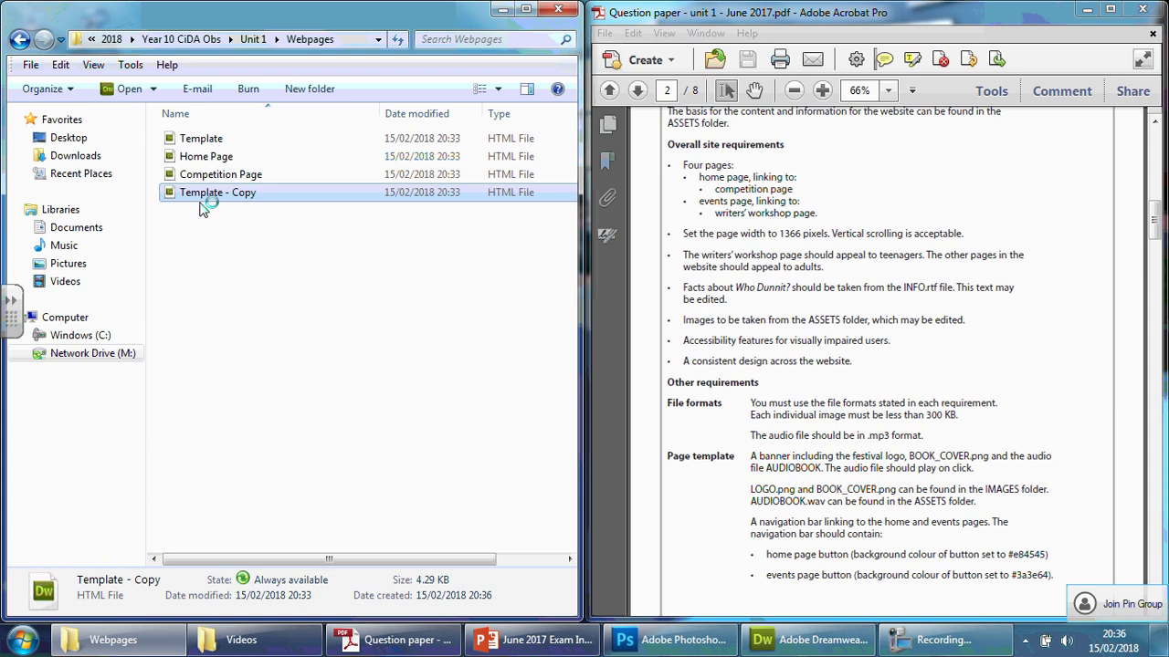
{"action": "key", "text": "F2"}
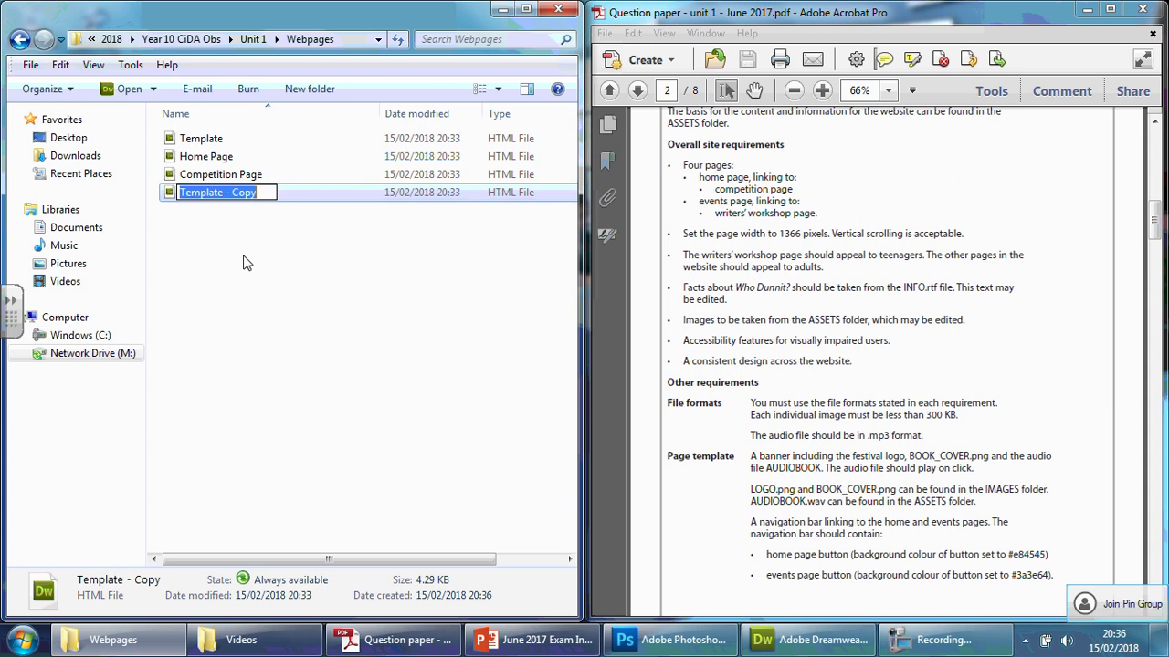
{"action": "type", "text": "Events Page"}
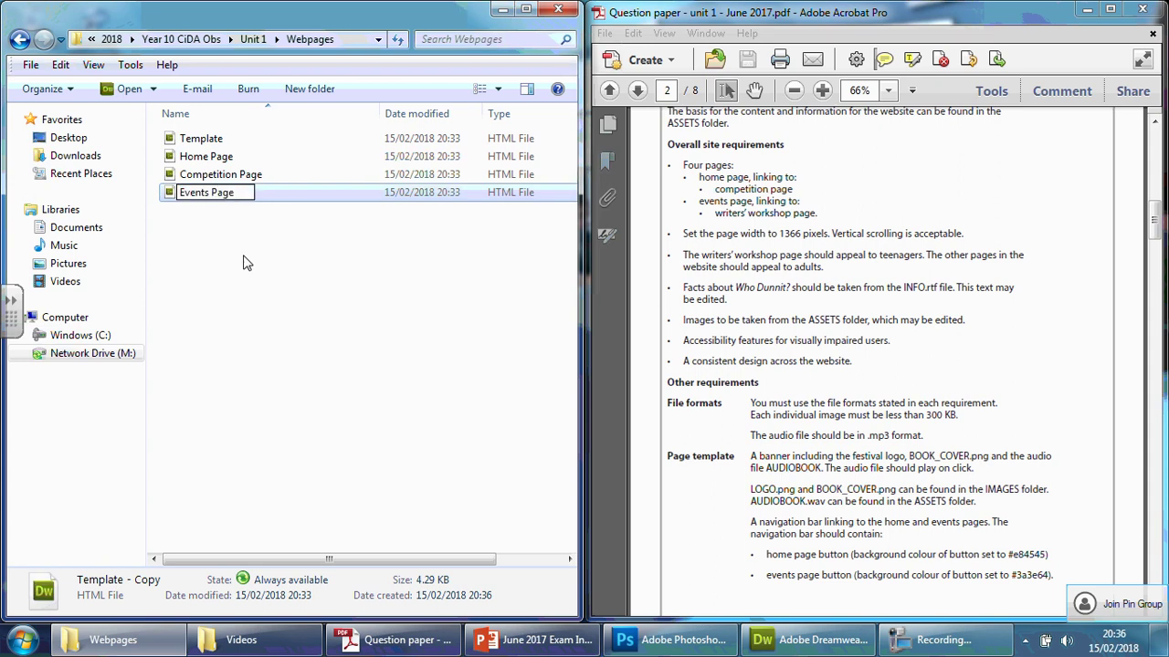
{"action": "key", "text": "Return"}
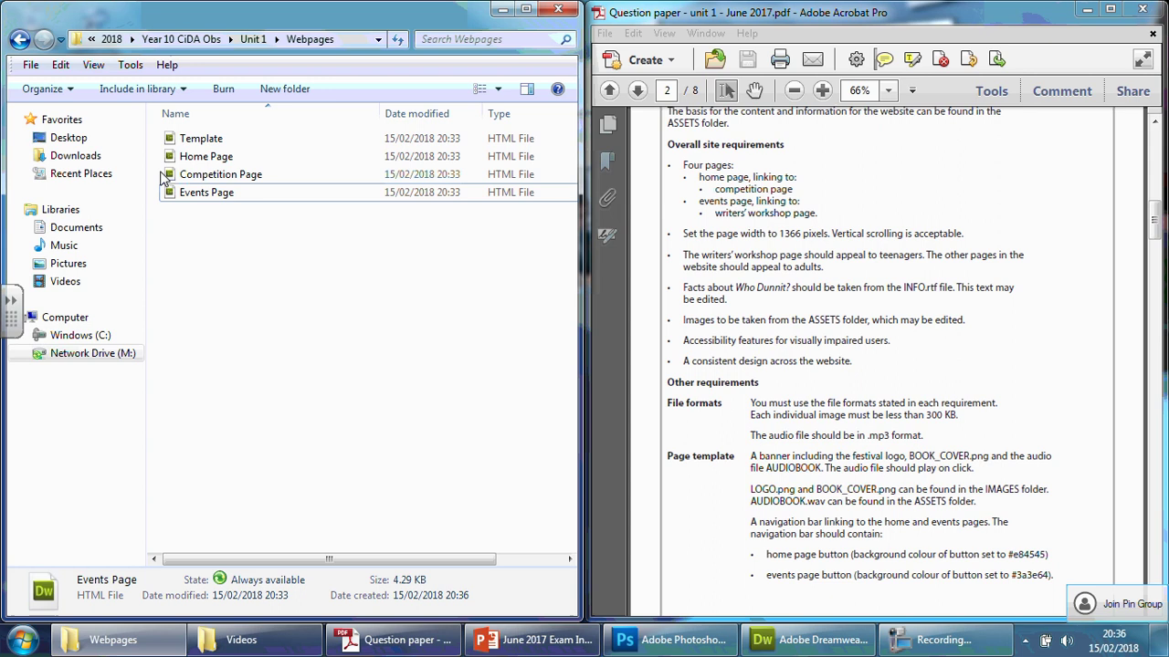
Paste one more copy of the template into the Webpages folder and rename it Writers Workshop Page.
{"action": "left_click", "coordinate": [242, 263]}
{"action": "left_click", "coordinate": [42, 89]}
{"action": "left_click", "coordinate": [42, 150]}
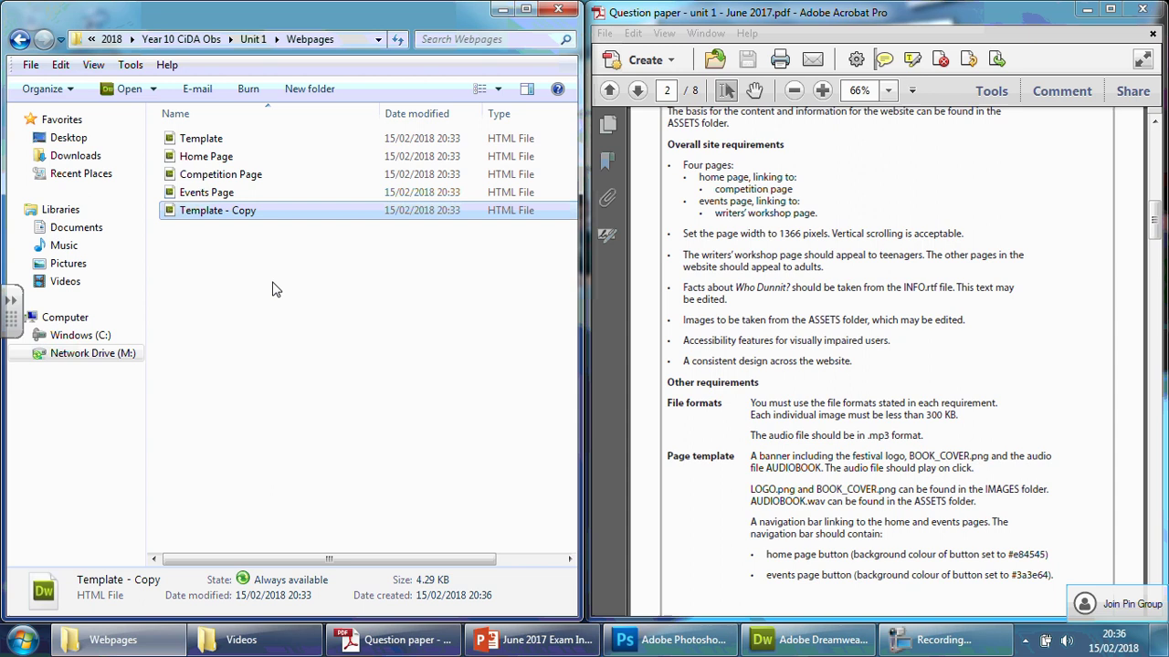
{"action": "left_click", "coordinate": [238, 213]}
{"action": "type", "text": "Writers W"}
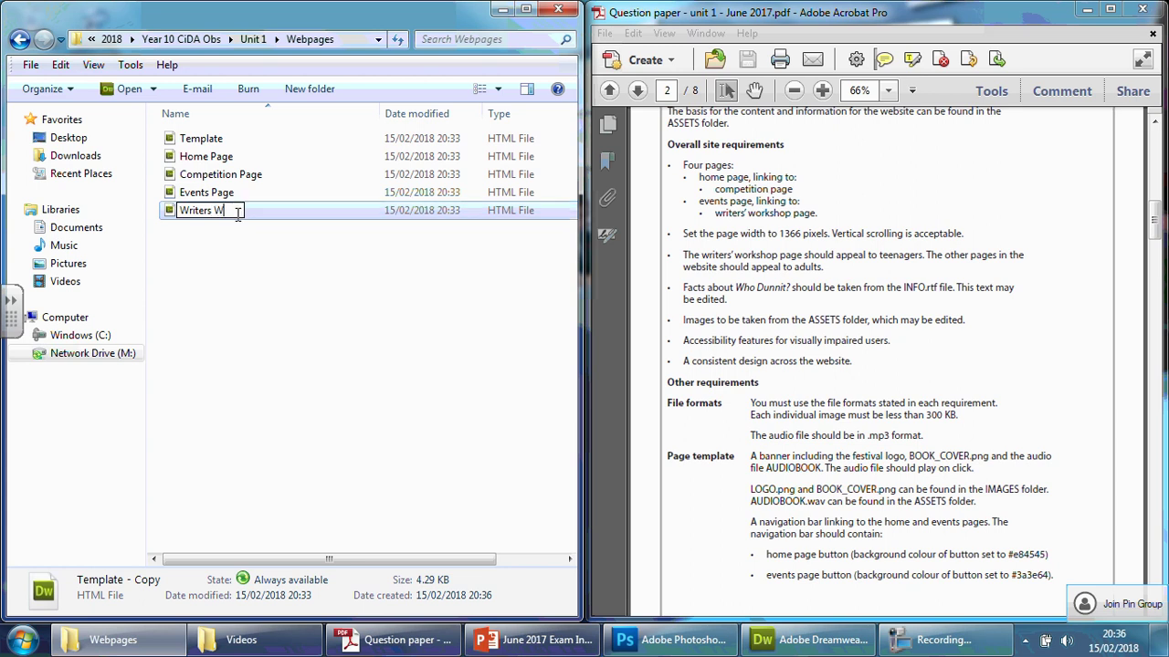
{"action": "type", "text": "orkshop Page"}
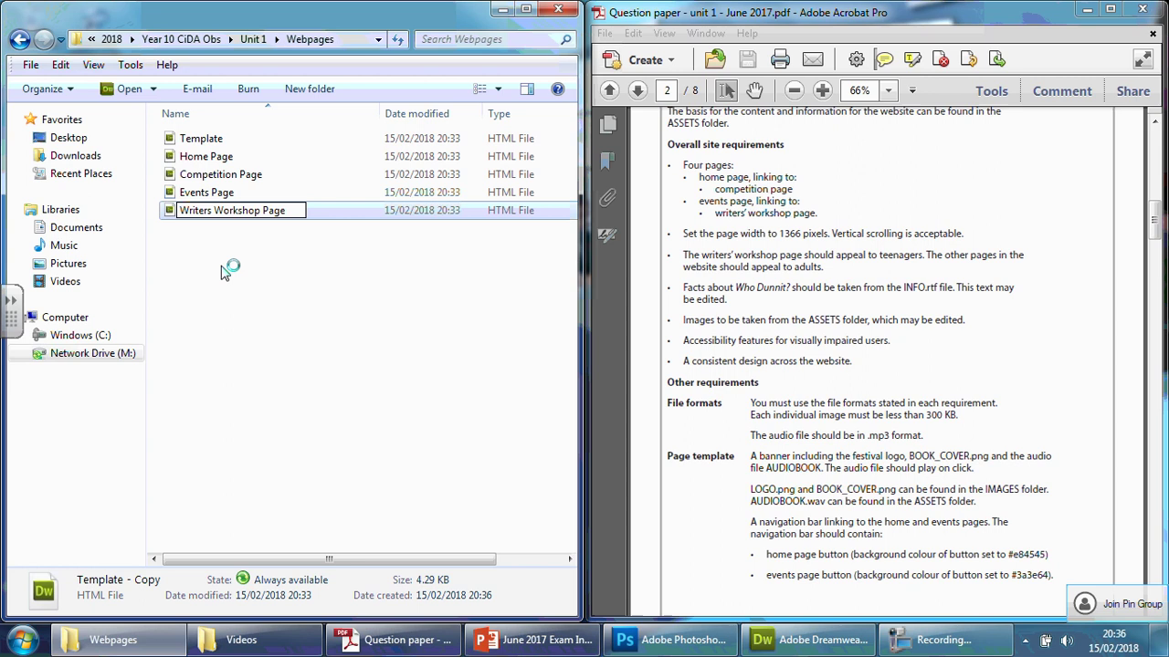
{"action": "left_click", "coordinate": [315, 284]}
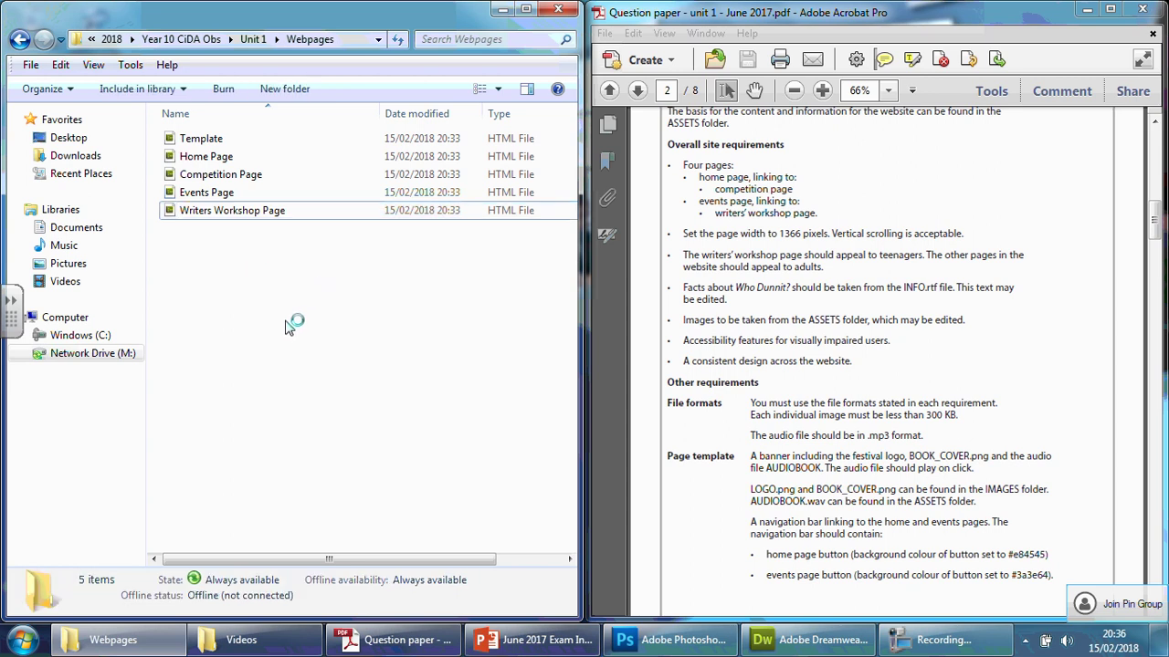